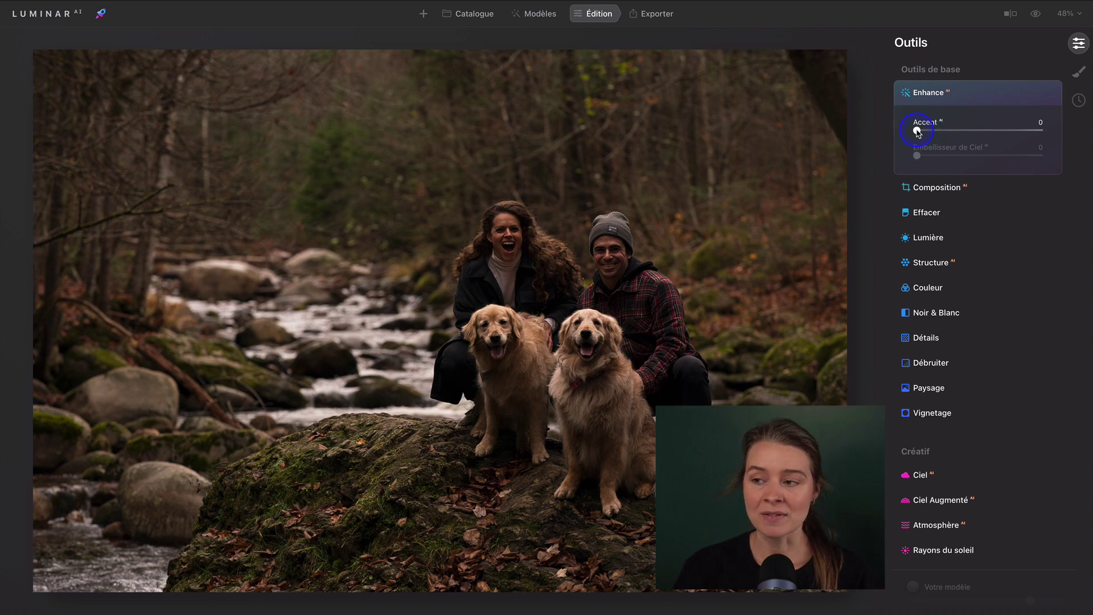
Brighten the photo with Enhance AI by setting Accent to 47
{"action": "left_click_drag", "start_coordinate": [918, 133], "coordinate": [934, 132]}
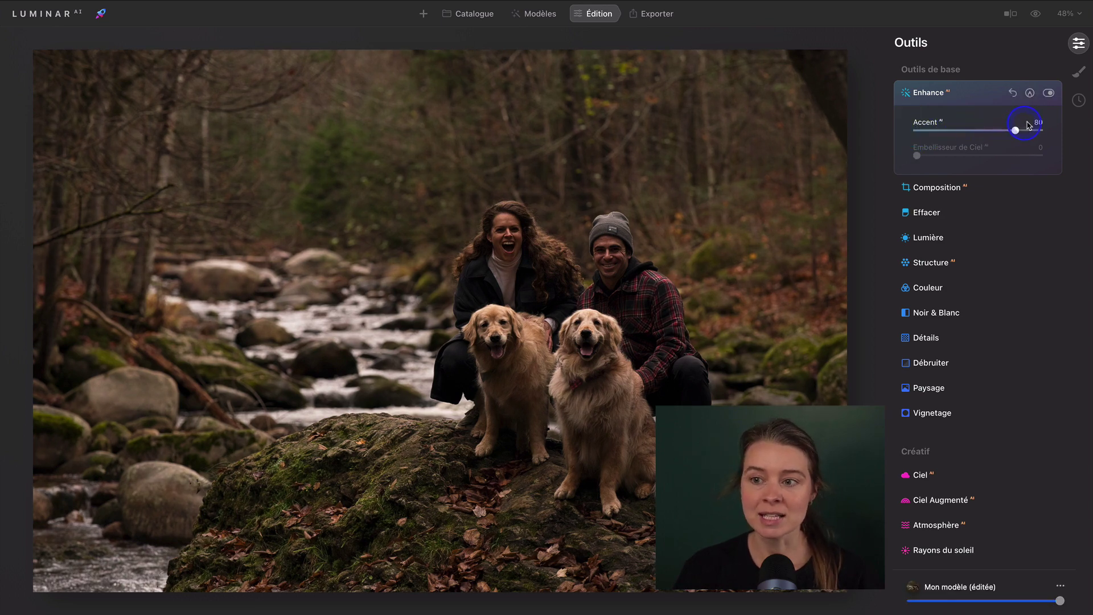
{"action": "mouse_move", "coordinate": [1029, 125]}
{"action": "left_mouse_down"}
{"action": "mouse_move", "coordinate": [866, 128]}
{"action": "mouse_move", "coordinate": [1039, 118]}
{"action": "left_mouse_up"}
{"action": "left_click_drag", "start_coordinate": [961, 124], "coordinate": [939, 128]}
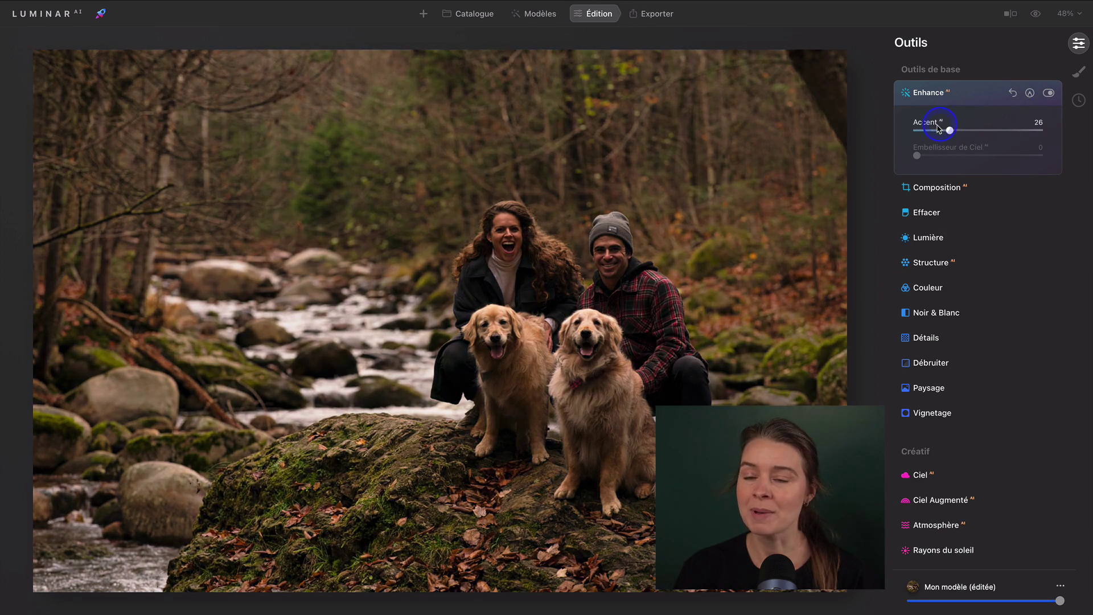
{"action": "left_click_drag", "start_coordinate": [863, 140], "coordinate": [974, 130]}
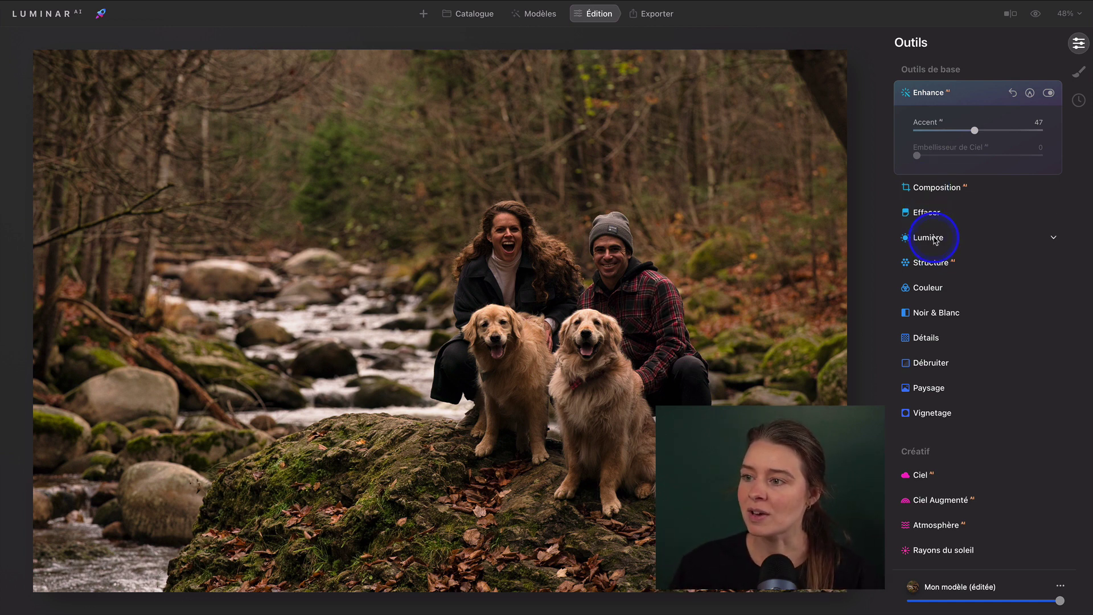
Crop the photo automatically with Composition AI, keeping the Originale ratio
{"action": "left_click", "coordinate": [938, 188]}
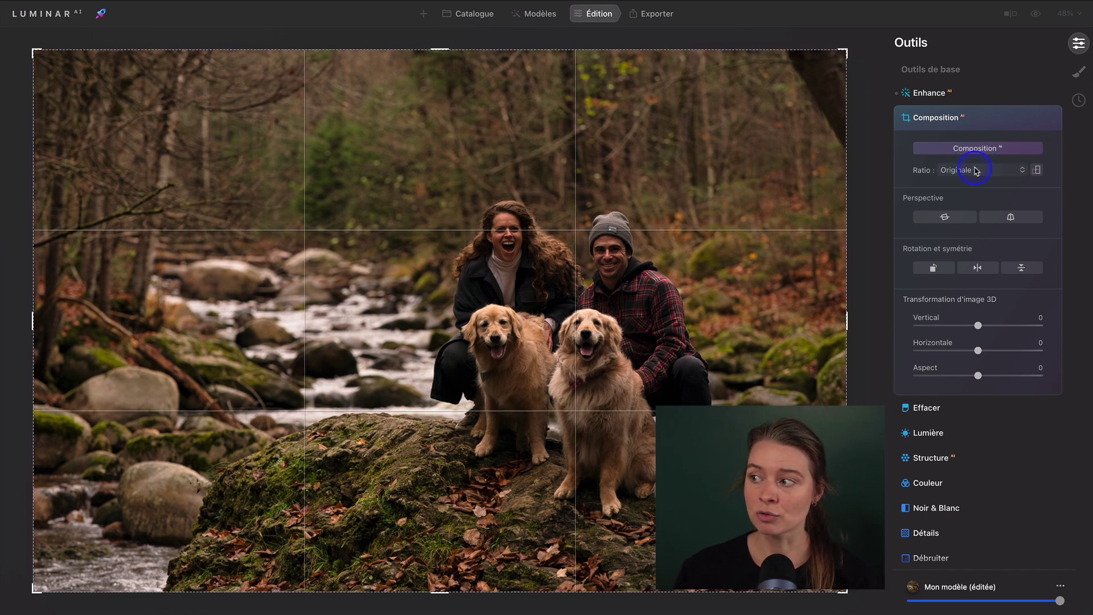
{"action": "left_click", "coordinate": [976, 170]}
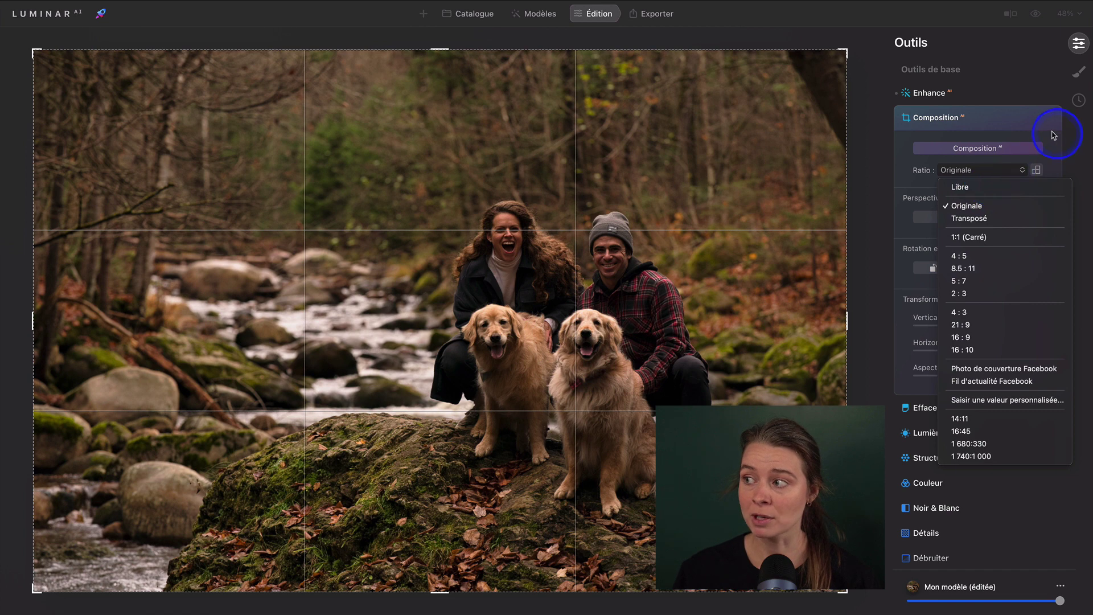
{"action": "left_click", "coordinate": [1052, 135]}
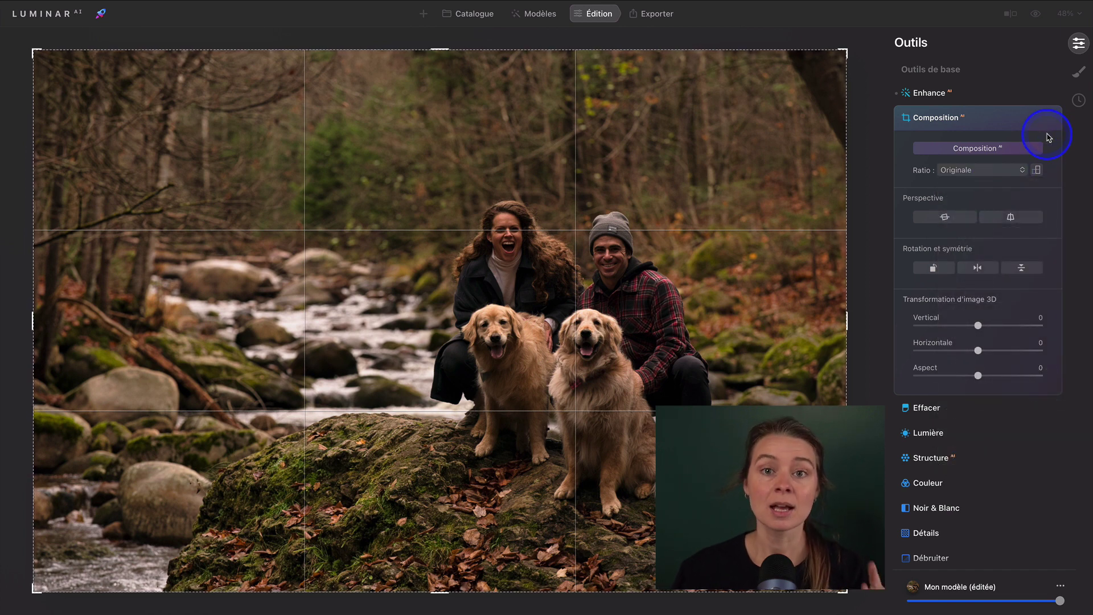
{"action": "left_click", "coordinate": [991, 149]}
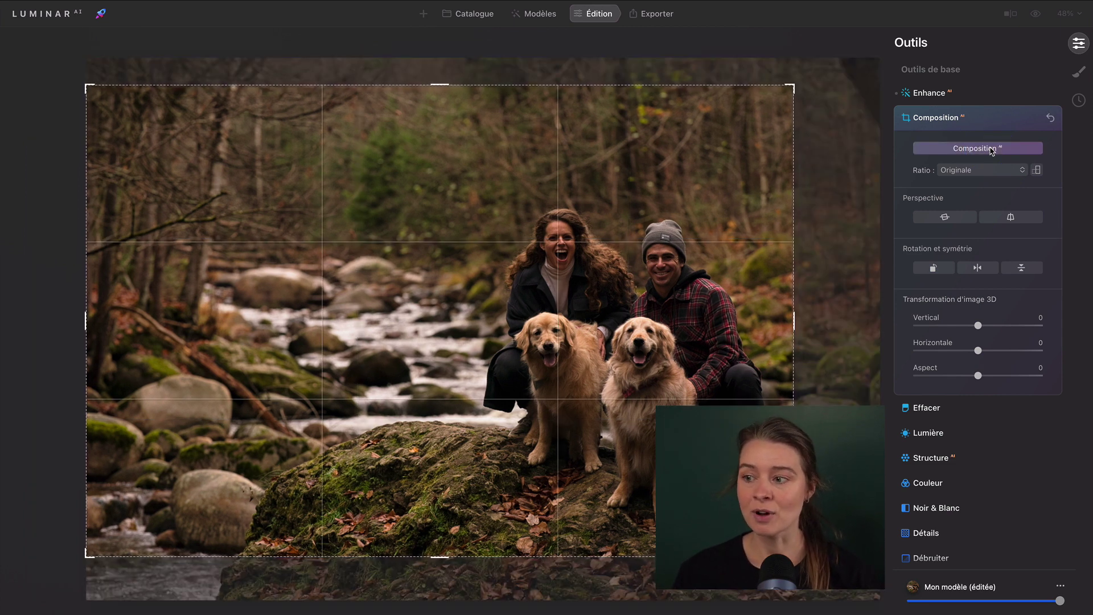
{"action": "left_click", "coordinate": [840, 134]}
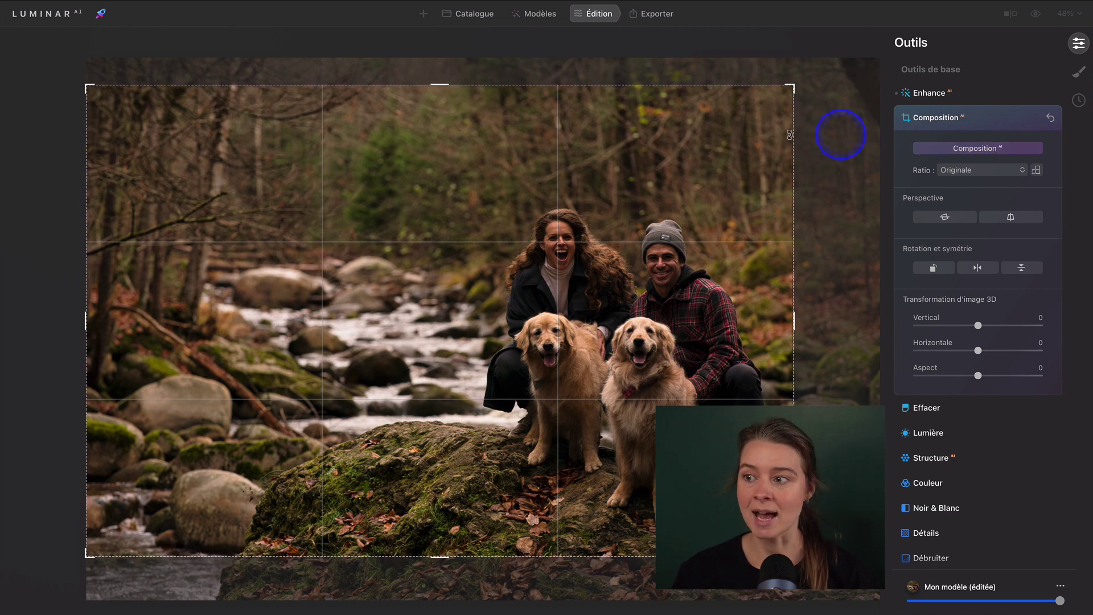
Adjust the crop manually to reposition the couple and dogs in the frame, and apply it
{"action": "left_click", "coordinate": [562, 239]}
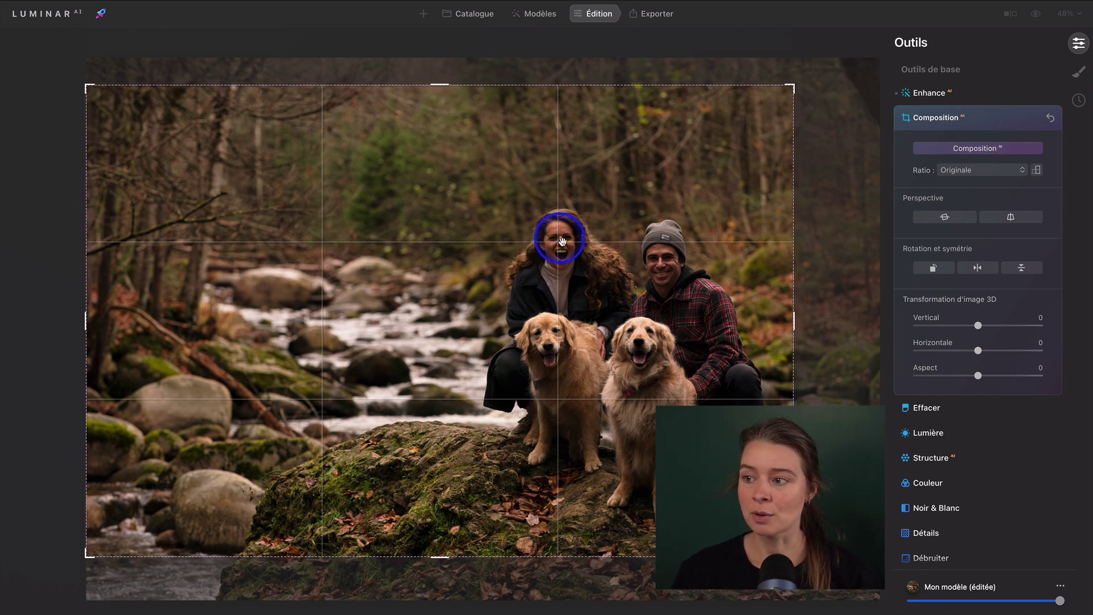
{"action": "left_click", "coordinate": [518, 347]}
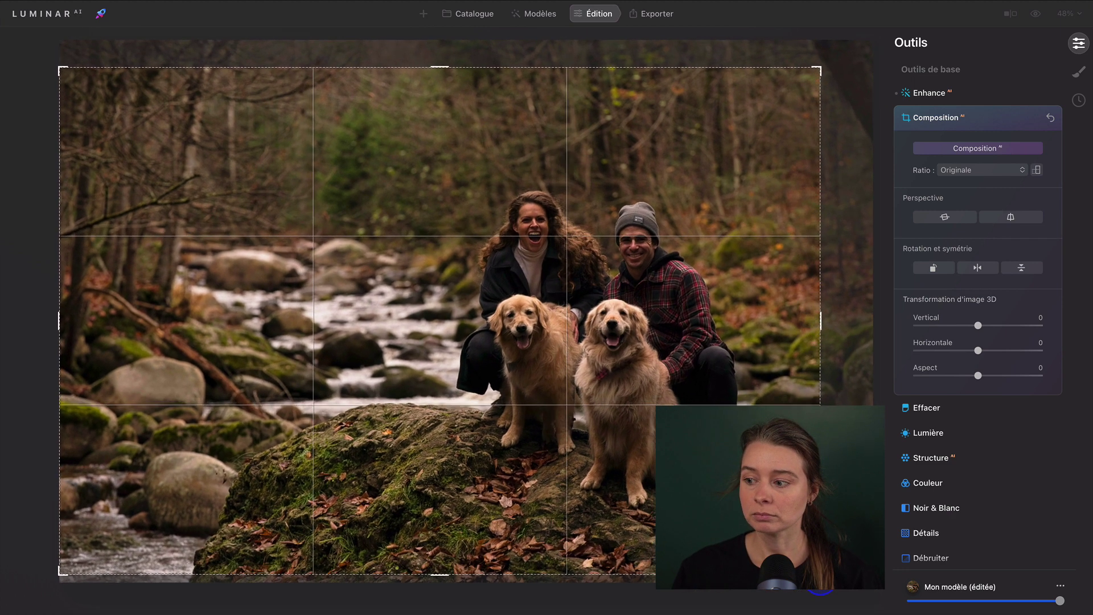
{"action": "mouse_move", "coordinate": [622, 415]}
{"action": "left_mouse_down"}
{"action": "mouse_move", "coordinate": [600, 425]}
{"action": "mouse_move", "coordinate": [605, 383]}
{"action": "mouse_move", "coordinate": [622, 366]}
{"action": "mouse_move", "coordinate": [552, 251]}
{"action": "mouse_move", "coordinate": [637, 373]}
{"action": "left_mouse_up"}
{"action": "mouse_move", "coordinate": [690, 313]}
{"action": "left_mouse_down"}
{"action": "mouse_move", "coordinate": [585, 220]}
{"action": "mouse_move", "coordinate": [588, 361]}
{"action": "mouse_move", "coordinate": [569, 330]}
{"action": "mouse_move", "coordinate": [562, 339]}
{"action": "left_mouse_up"}
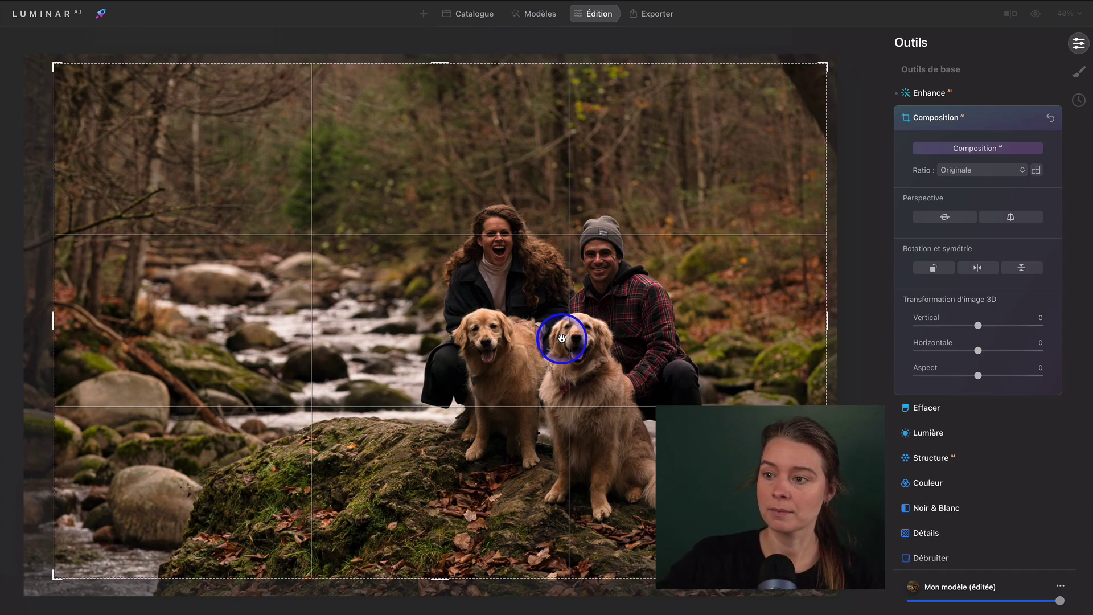
{"action": "double_click", "coordinate": [562, 338]}
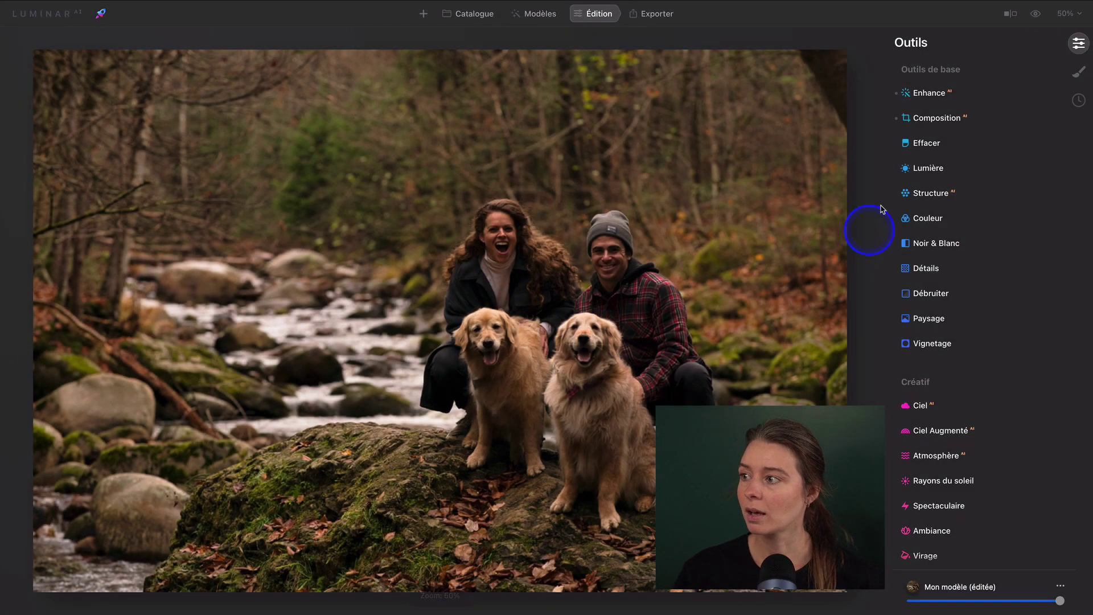
Try the Structure AI Quantité at 100 and readjust it to strengthen the photo's texture
{"action": "left_click", "coordinate": [942, 195]}
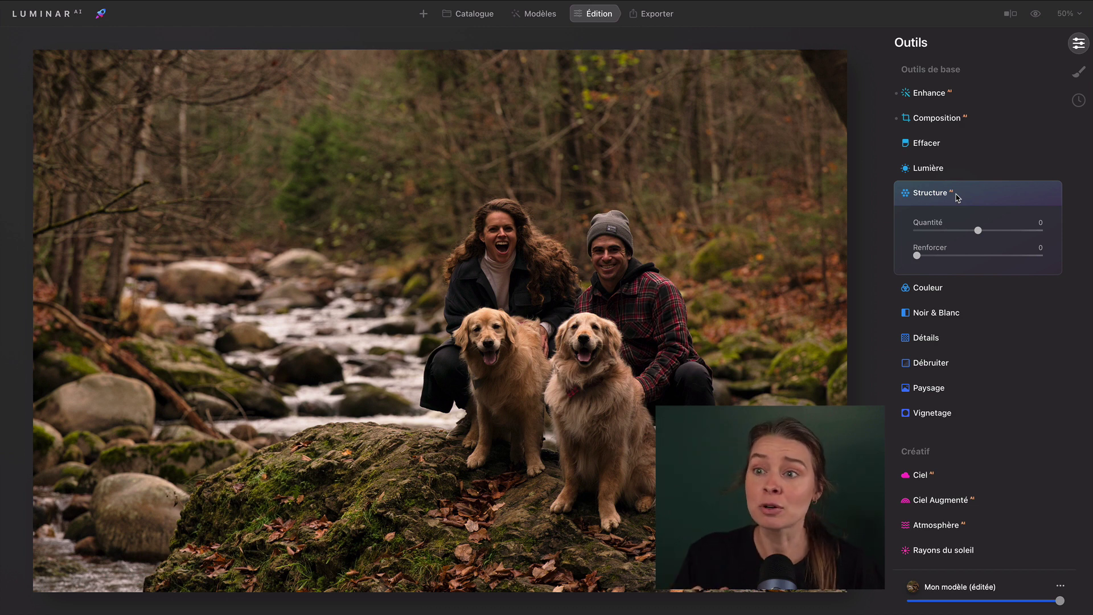
{"action": "left_click", "coordinate": [972, 223]}
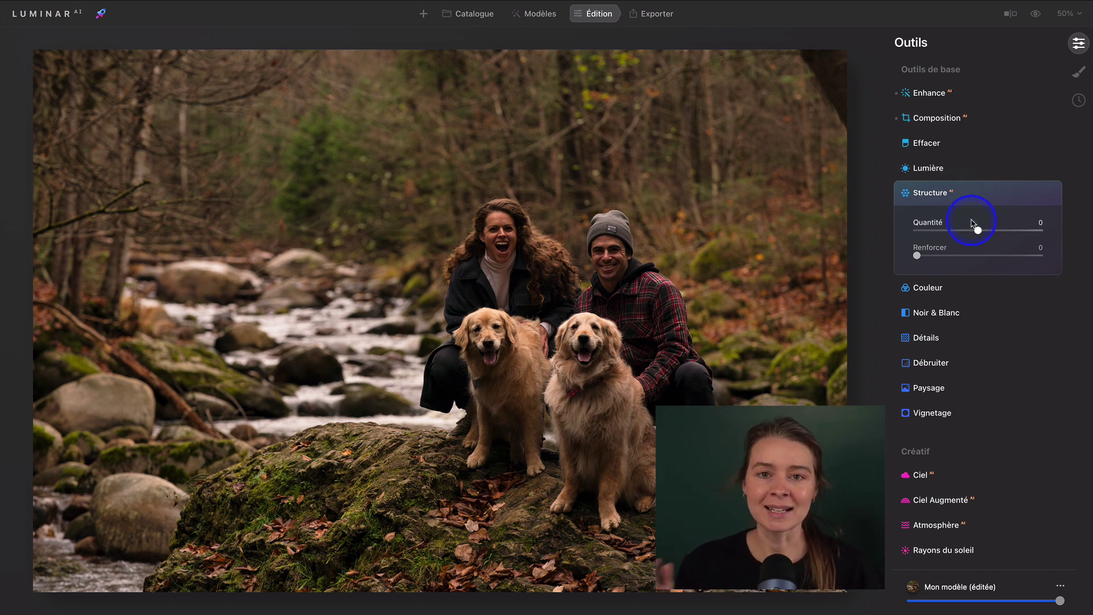
{"action": "left_click_drag", "start_coordinate": [994, 230], "coordinate": [1049, 227]}
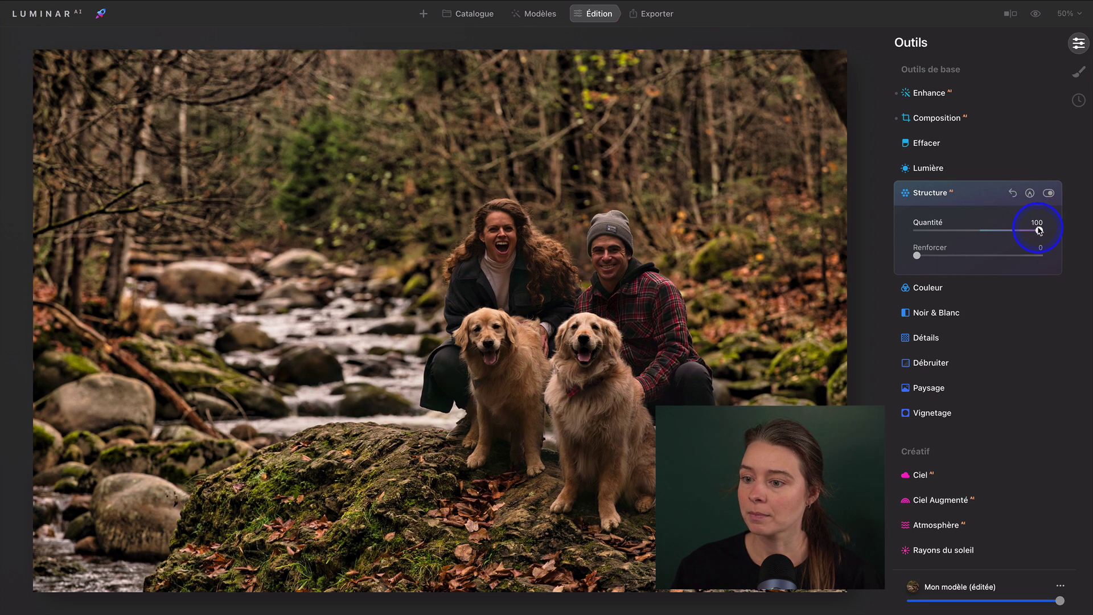
{"action": "left_click_drag", "start_coordinate": [979, 235], "coordinate": [1082, 249]}
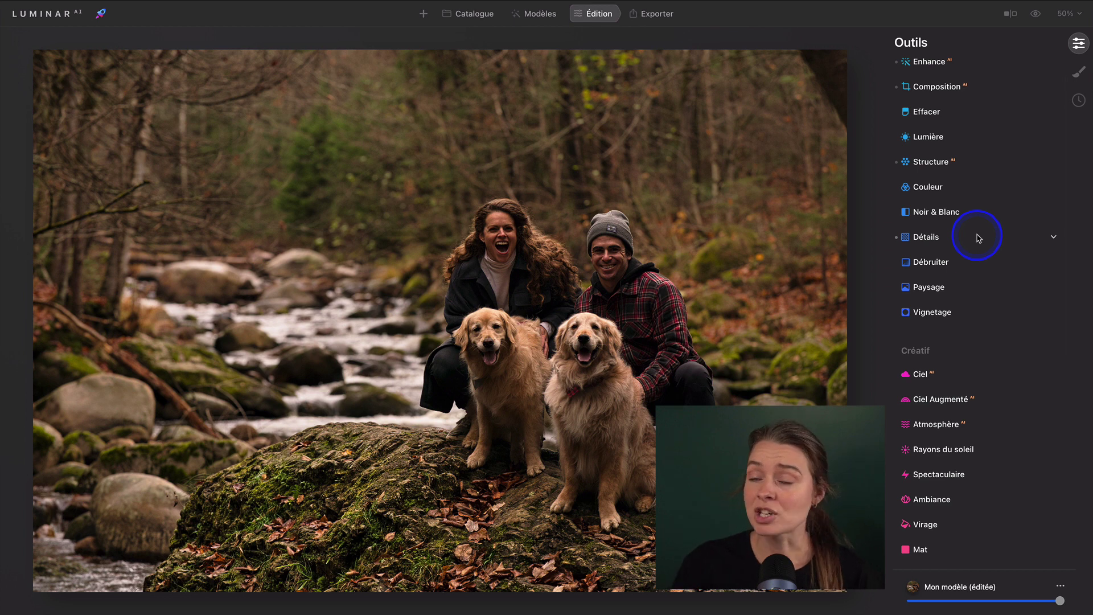
Try blurring the background with Portrait avec Bokeh AI at a Quantité of 37
{"action": "scroll", "coordinate": [977, 238], "scroll_direction": "down", "scroll_amount": 5}
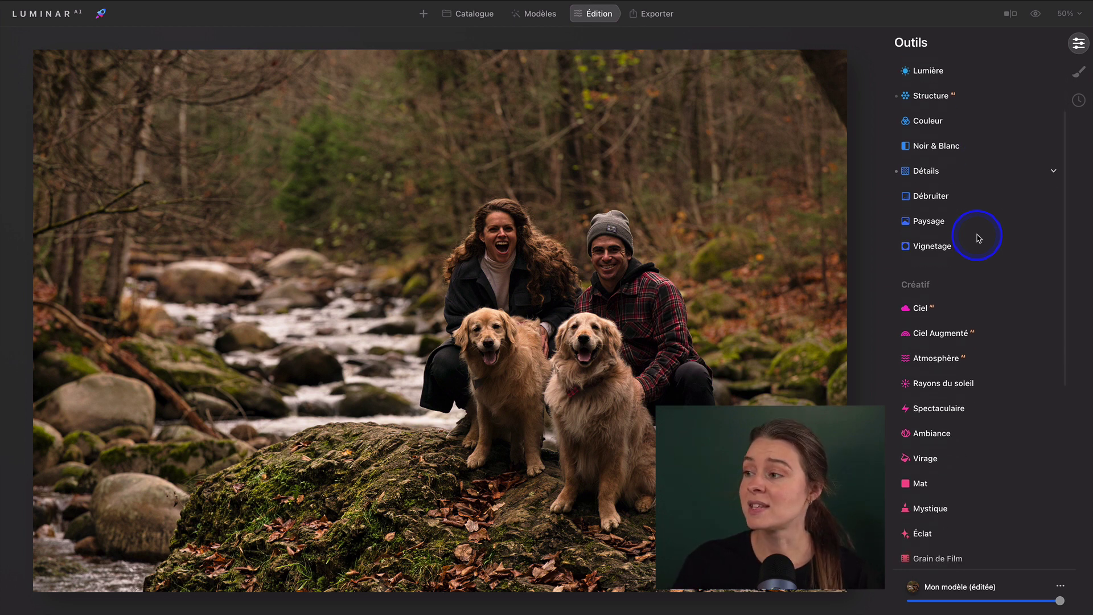
{"action": "scroll", "coordinate": [978, 238], "scroll_direction": "down", "scroll_amount": 2}
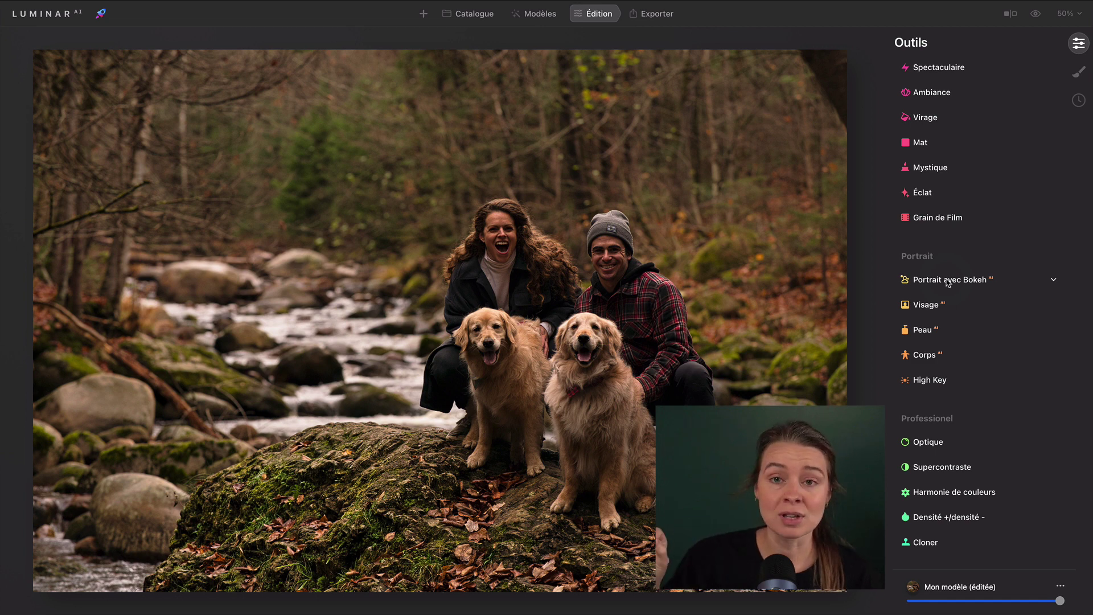
{"action": "left_click", "coordinate": [945, 279]}
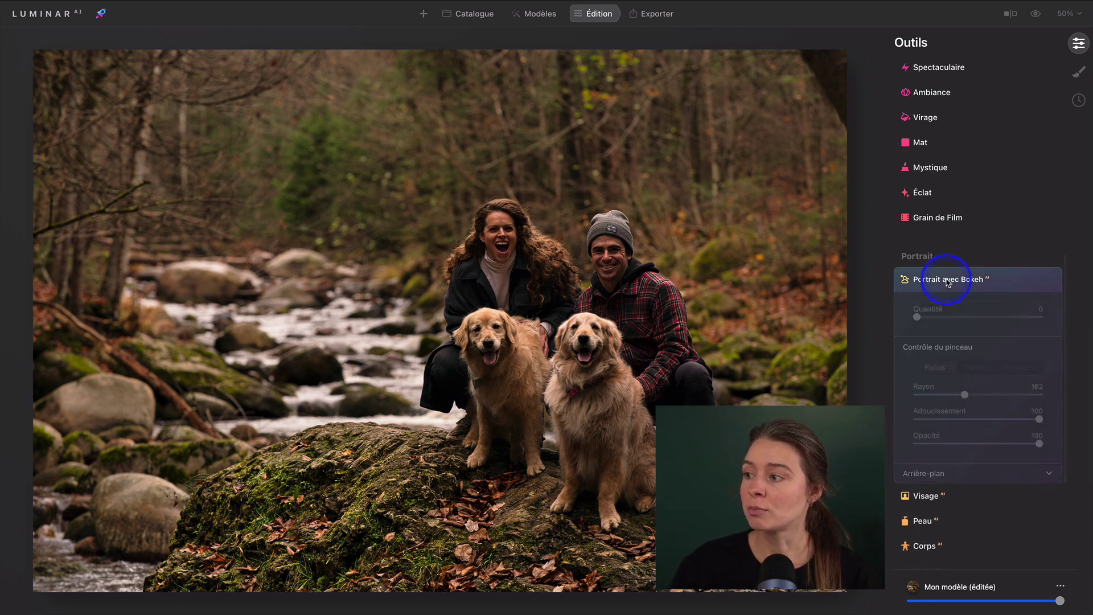
{"action": "left_click", "coordinate": [962, 317]}
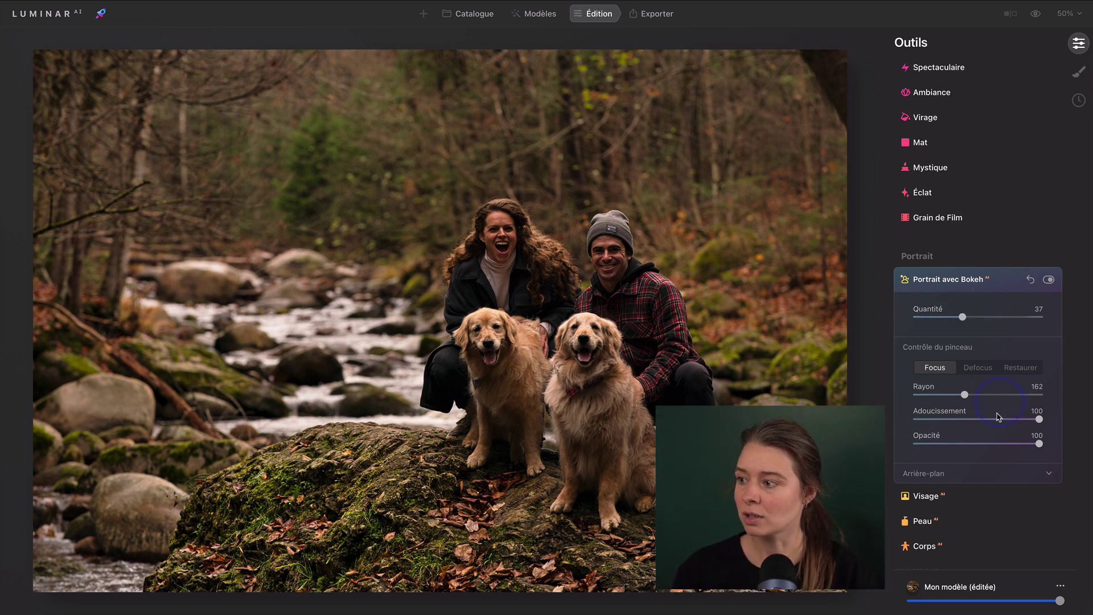
Set the bokeh background's Correction de la profondeur to -100
{"action": "left_click", "coordinate": [970, 476]}
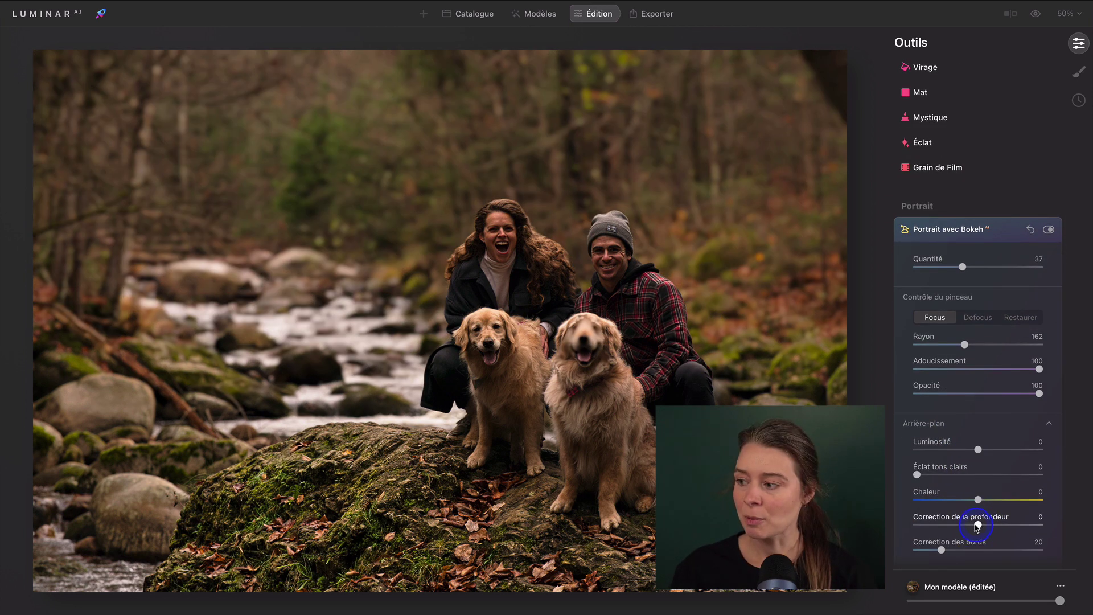
{"action": "left_click_drag", "start_coordinate": [977, 526], "coordinate": [971, 527]}
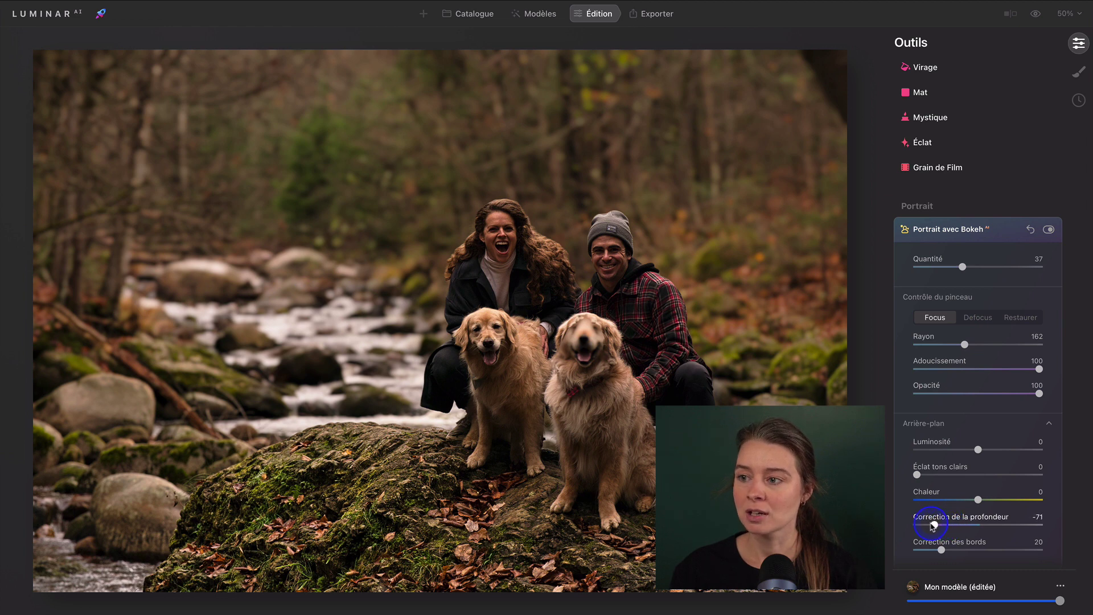
{"action": "left_click_drag", "start_coordinate": [925, 526], "coordinate": [917, 526]}
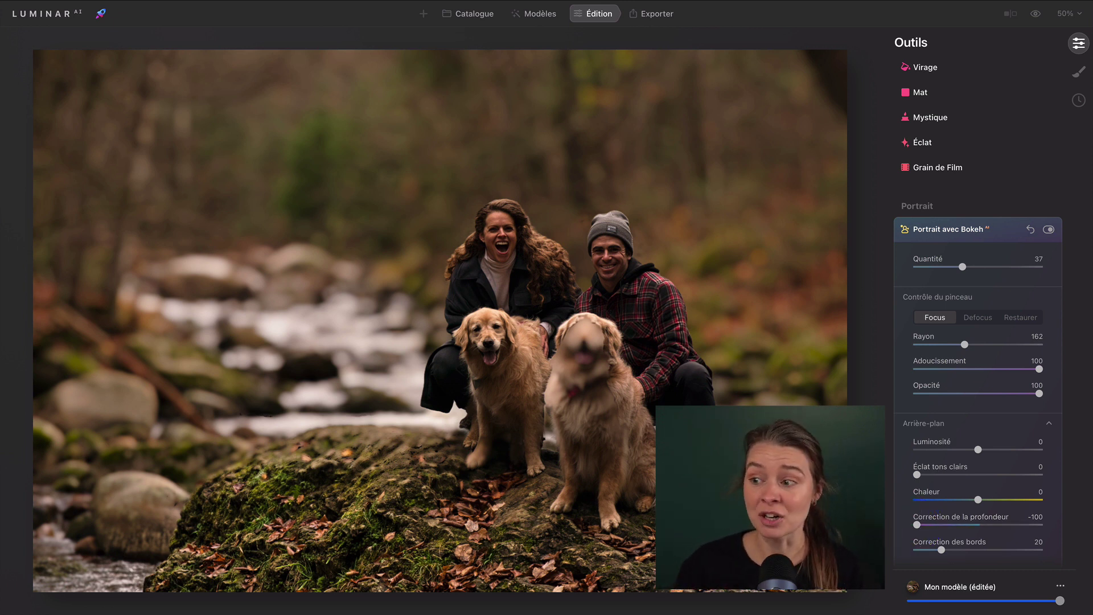
Try restoring sharpness on the dogs and rock with the Focus brush, and raise the bokeh depth correction
{"action": "mouse_move", "coordinate": [723, 330]}
{"action": "left_mouse_down"}
{"action": "mouse_move", "coordinate": [576, 383]}
{"action": "mouse_move", "coordinate": [581, 341]}
{"action": "mouse_move", "coordinate": [580, 490]}
{"action": "mouse_move", "coordinate": [596, 468]}
{"action": "mouse_move", "coordinate": [488, 488]}
{"action": "mouse_move", "coordinate": [374, 471]}
{"action": "mouse_move", "coordinate": [288, 481]}
{"action": "mouse_move", "coordinate": [281, 567]}
{"action": "mouse_move", "coordinate": [569, 563]}
{"action": "mouse_move", "coordinate": [473, 546]}
{"action": "mouse_move", "coordinate": [647, 541]}
{"action": "left_mouse_up"}
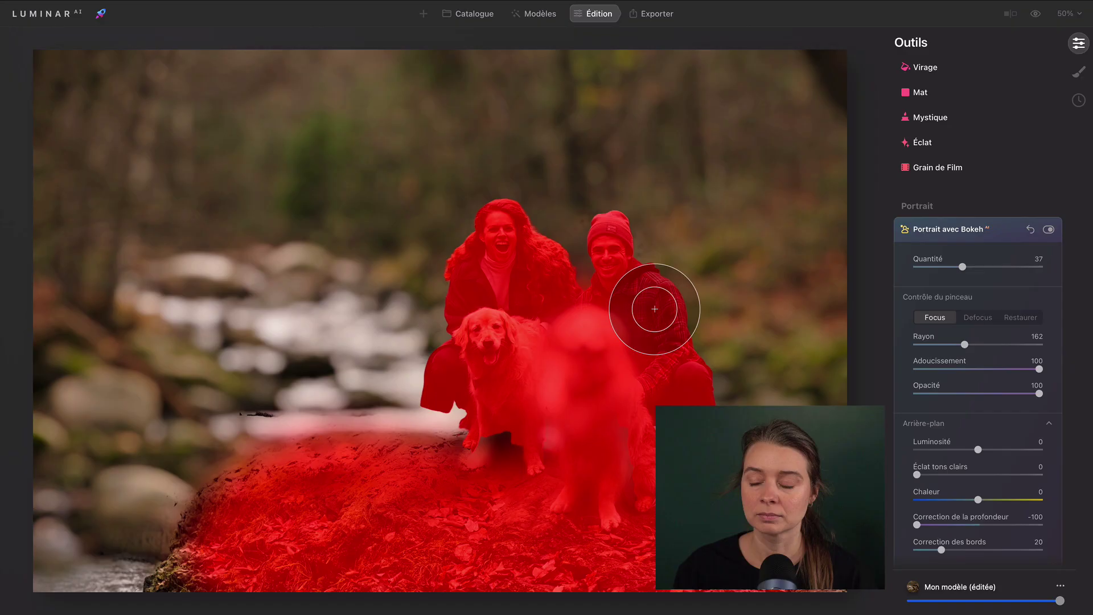
{"action": "left_click", "coordinate": [1005, 234]}
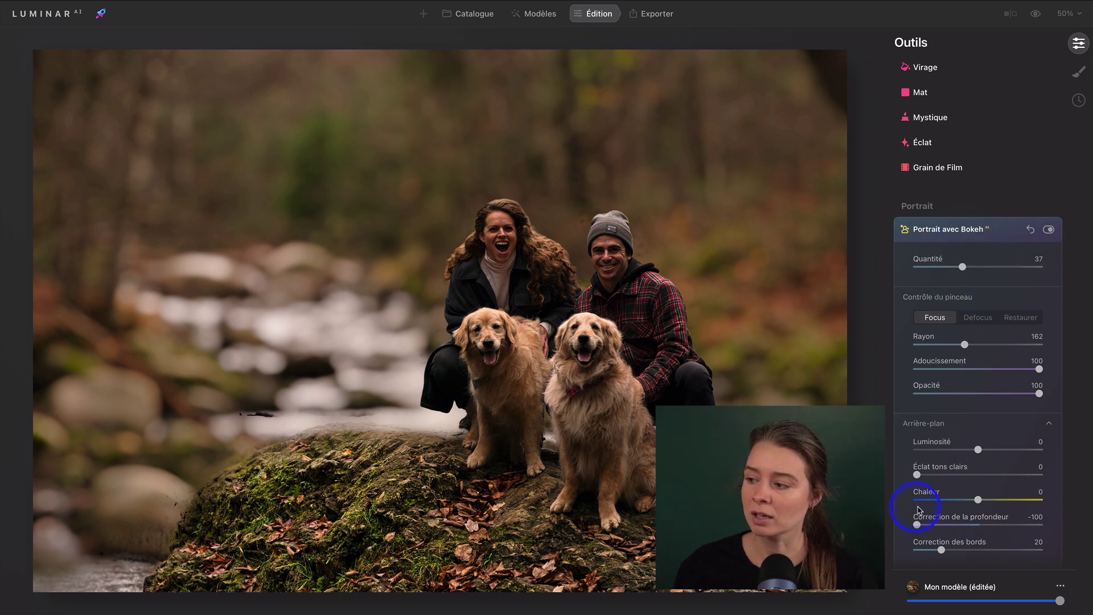
{"action": "left_click_drag", "start_coordinate": [916, 524], "coordinate": [968, 524]}
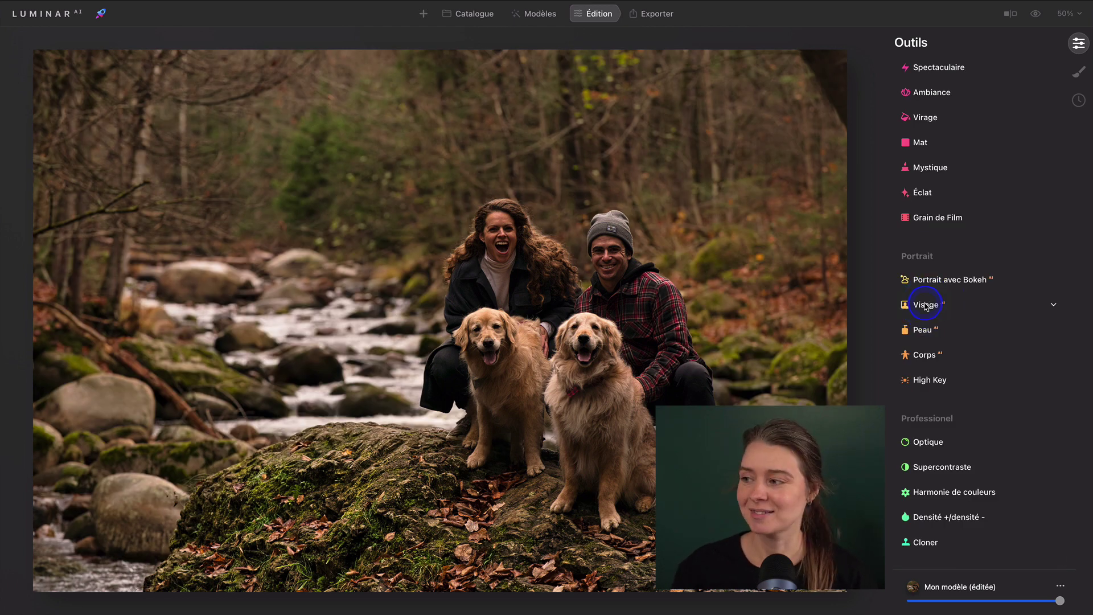
Brighten the couple's faces with Visage AI by setting Visage lumière to 38
{"action": "left_click", "coordinate": [924, 305]}
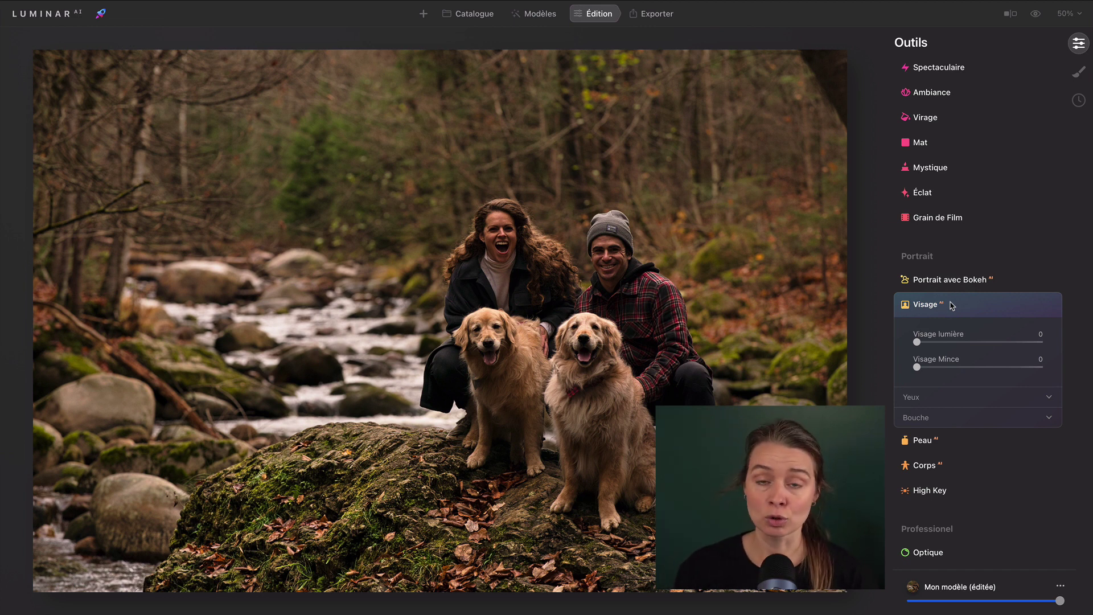
{"action": "left_click_drag", "start_coordinate": [917, 341], "coordinate": [1017, 344]}
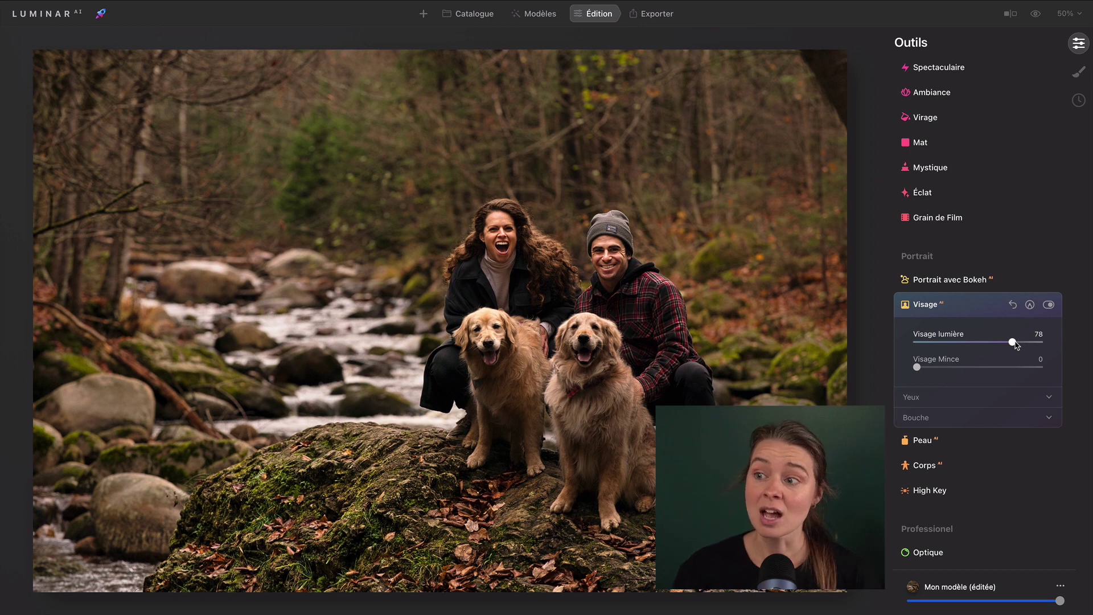
{"action": "mouse_move", "coordinate": [948, 344]}
{"action": "left_mouse_down"}
{"action": "mouse_move", "coordinate": [912, 343]}
{"action": "mouse_move", "coordinate": [960, 341]}
{"action": "left_mouse_up"}
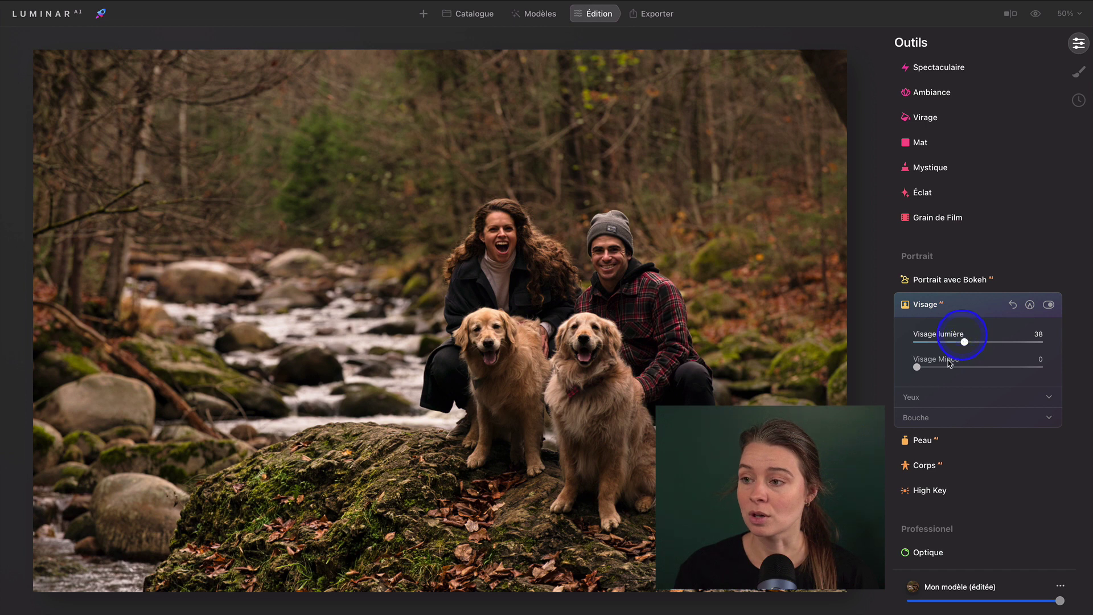
Retouch the eyes and teeth with Eye Enhancer 67, Élimination des cernes 42, Sourcils Améliorer 15 and Blanchissement dentaire 20
{"action": "left_click", "coordinate": [933, 398]}
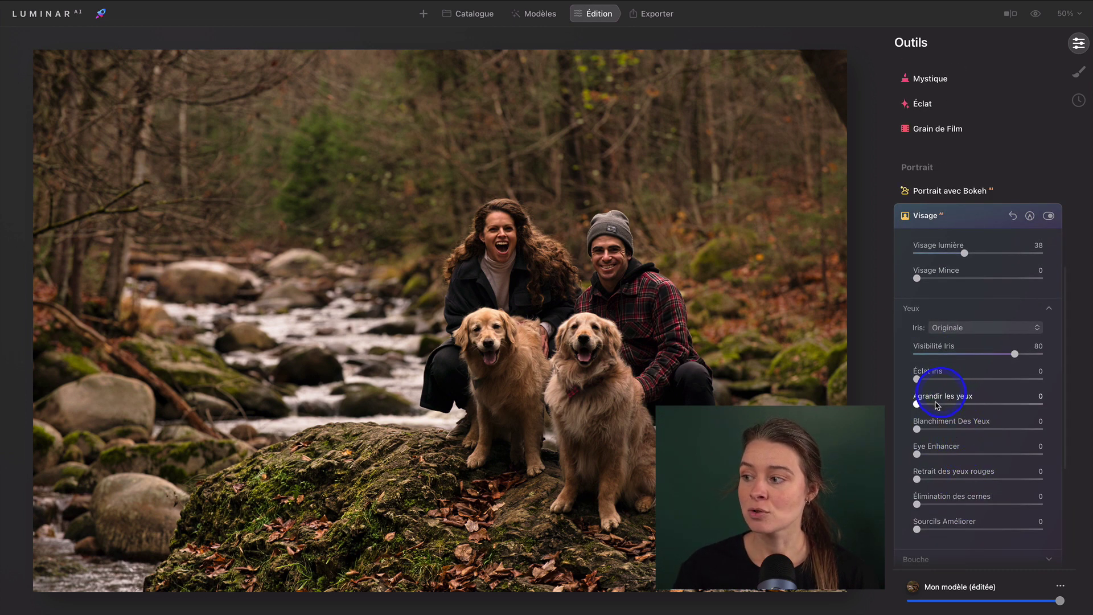
{"action": "left_click", "coordinate": [1002, 453]}
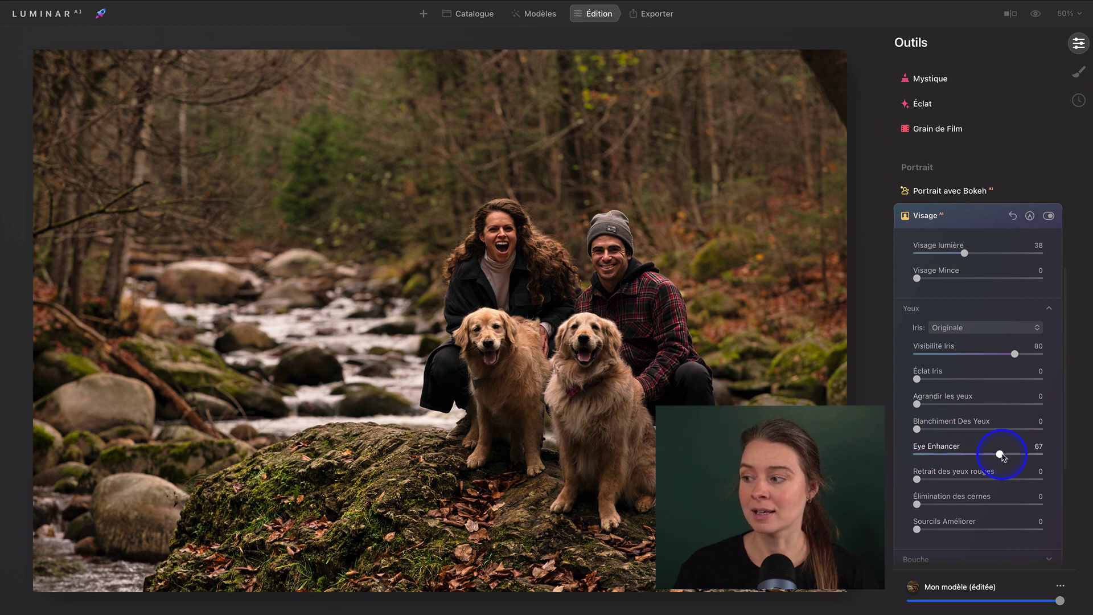
{"action": "left_click", "coordinate": [969, 505]}
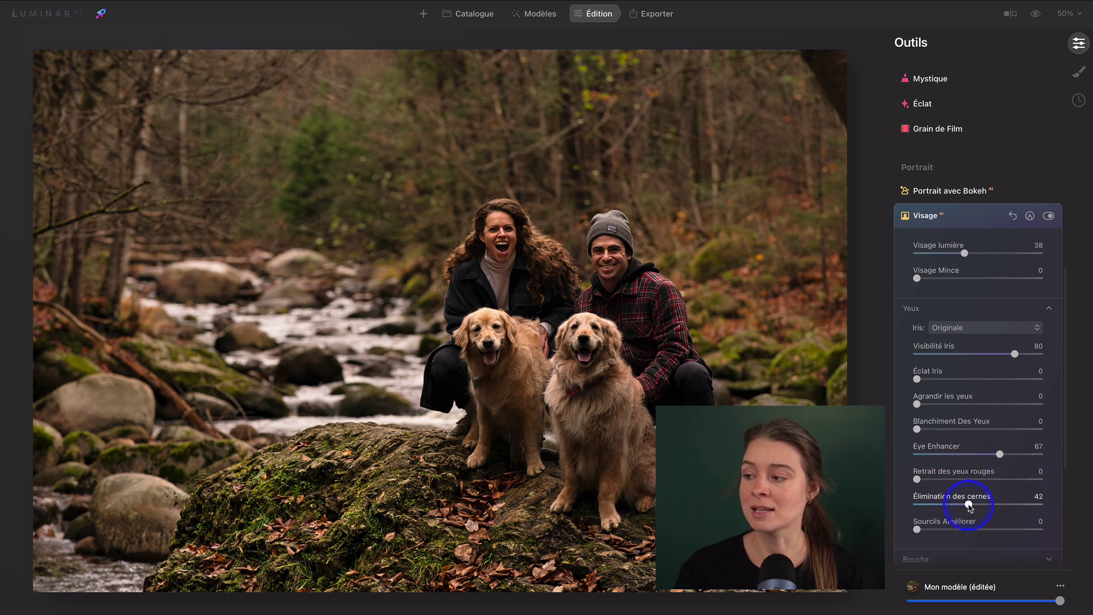
{"action": "left_click", "coordinate": [936, 529]}
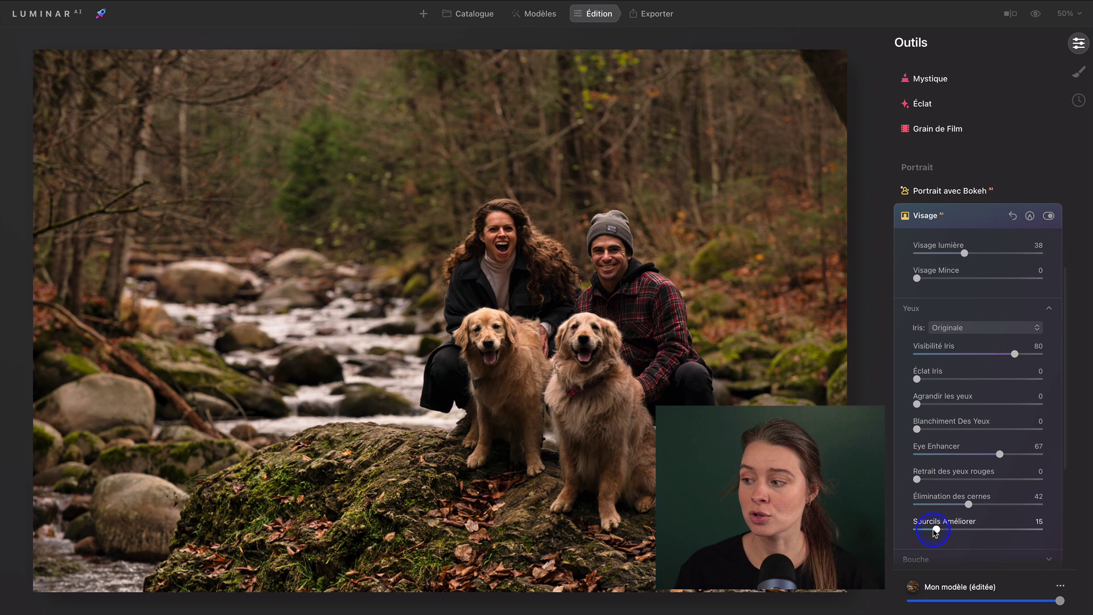
{"action": "left_click", "coordinate": [938, 556]}
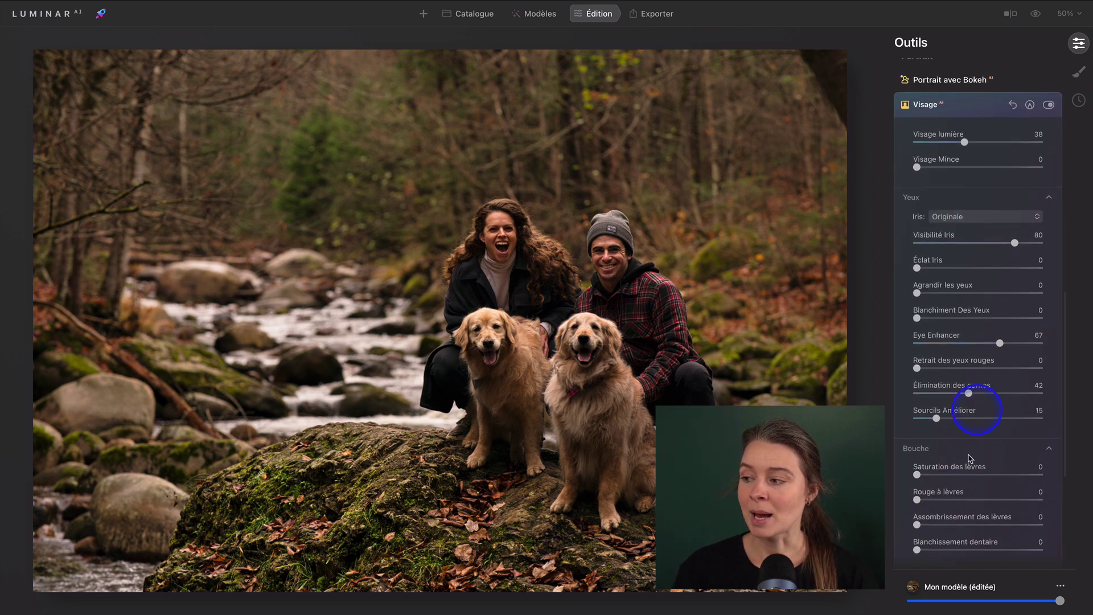
{"action": "left_click", "coordinate": [941, 550]}
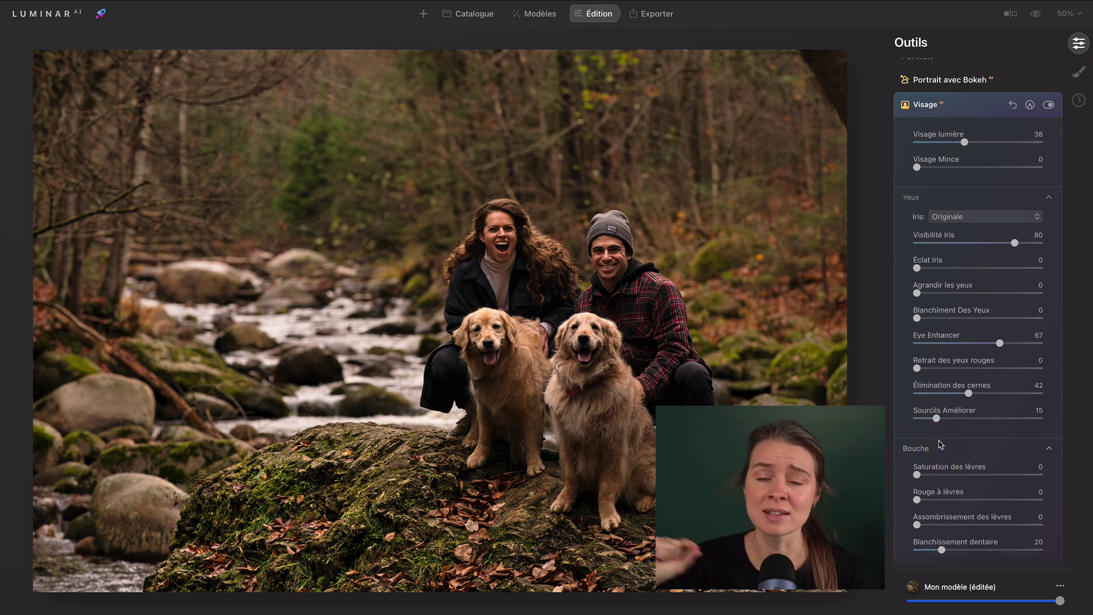
Smooth the couple's skin with Peau AI by setting Quantité to 20, and check the faces at 100% zoom
{"action": "left_click", "coordinate": [923, 330]}
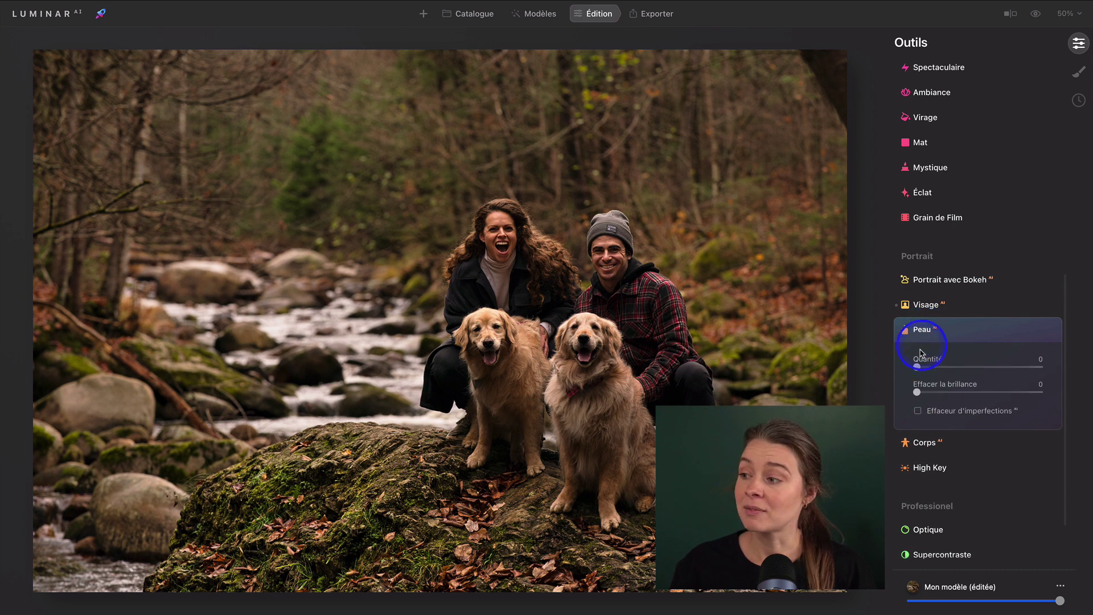
{"action": "left_click", "coordinate": [918, 367]}
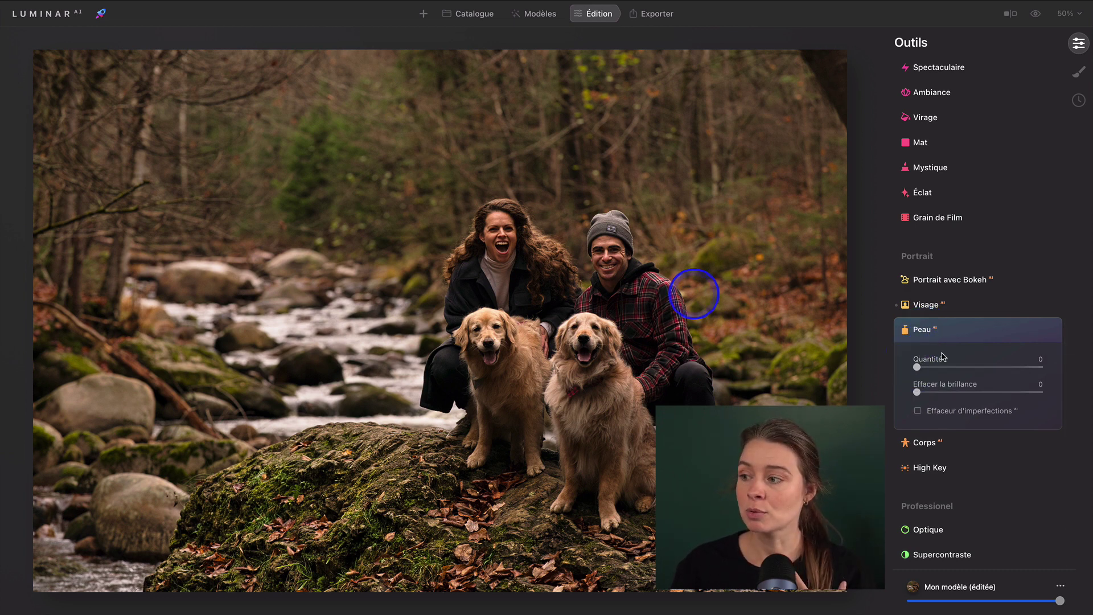
{"action": "left_click_drag", "start_coordinate": [917, 367], "coordinate": [938, 367]}
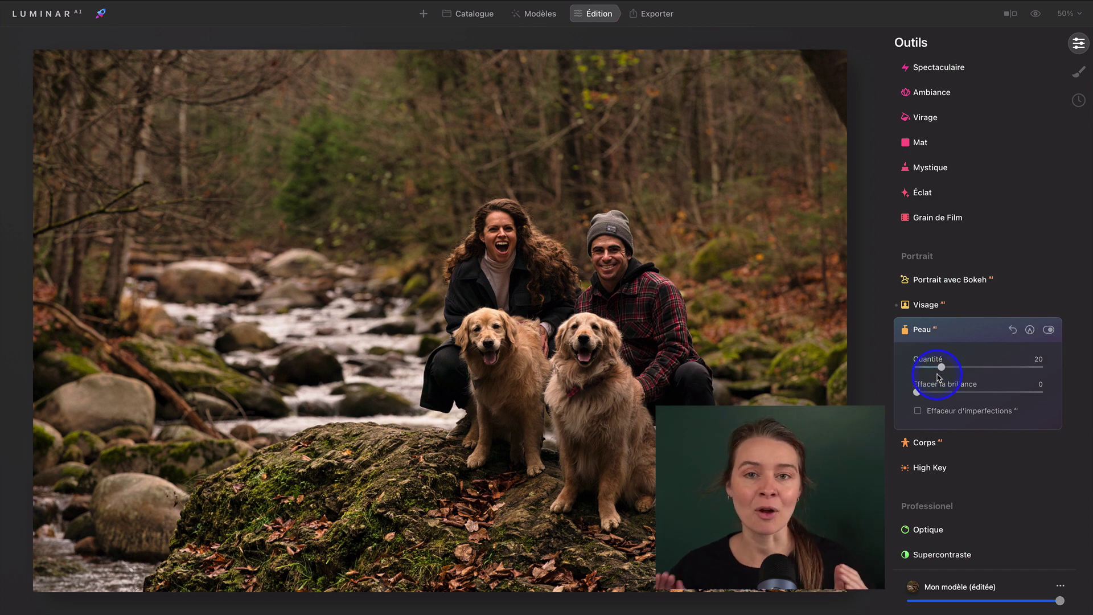
{"action": "key", "text": "super+="}
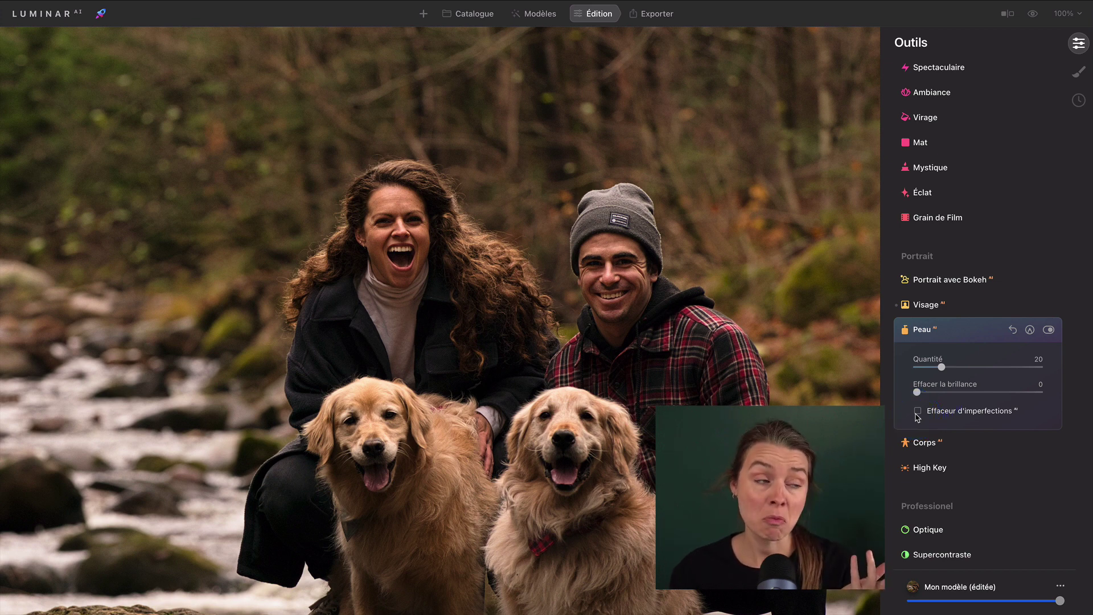
{"action": "left_click", "coordinate": [958, 356]}
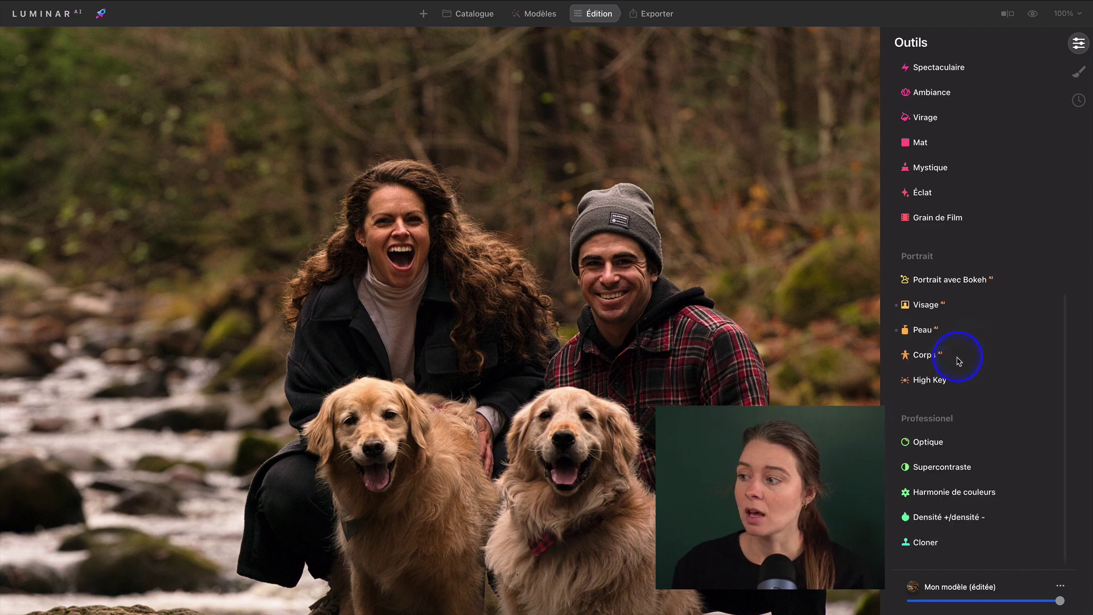
{"action": "key", "text": "super+minus"}
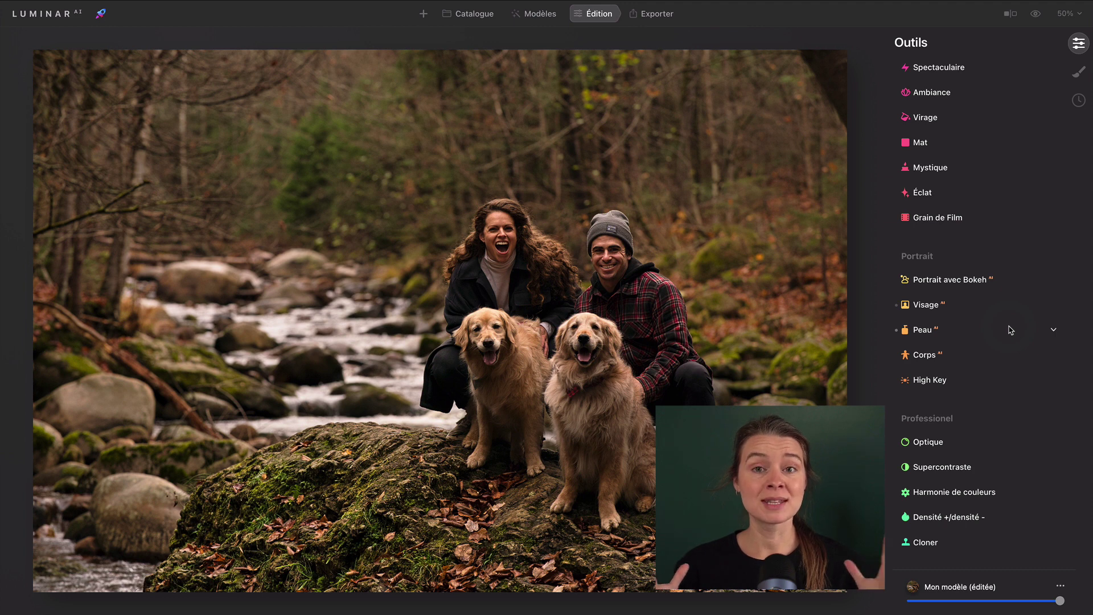
Try reshaping the couple with Corps AI at Corps 100, and compare the photo with the tool on and off
{"action": "left_click", "coordinate": [968, 354]}
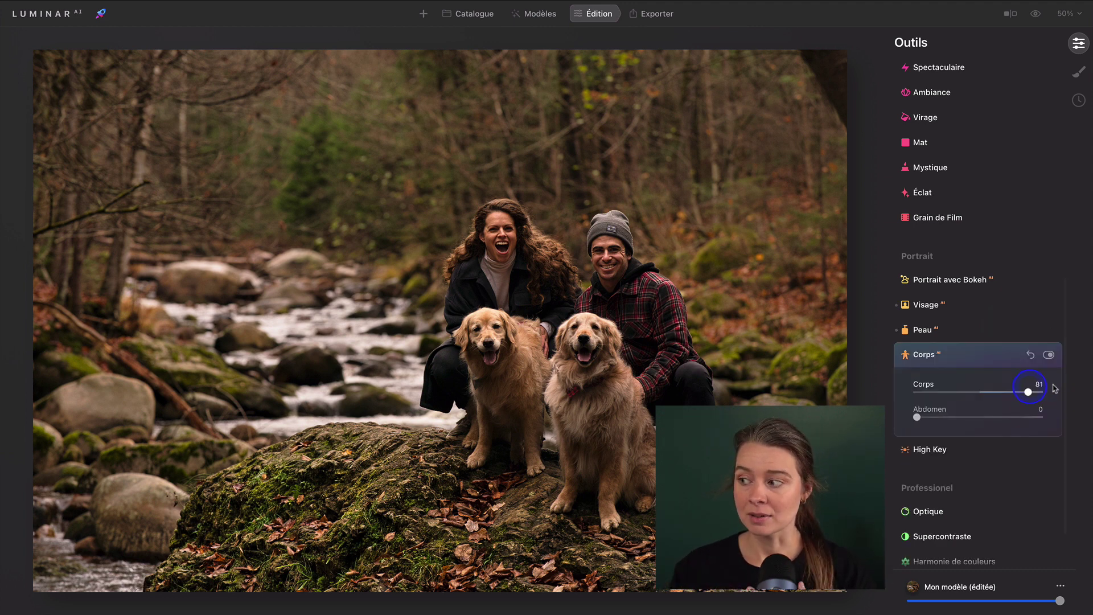
{"action": "left_click", "coordinate": [990, 381]}
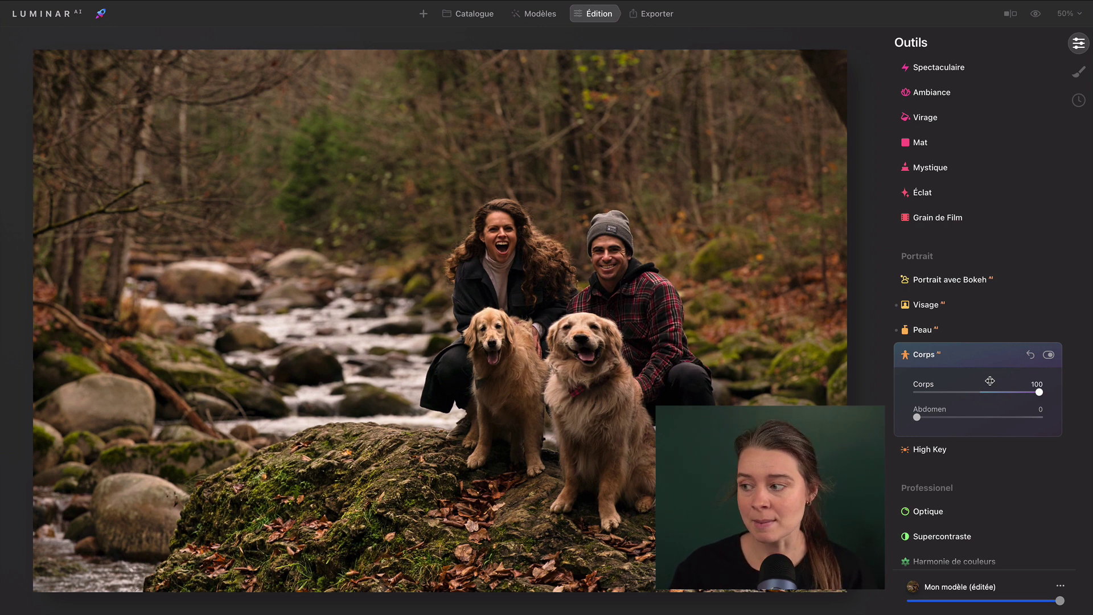
{"action": "left_click", "coordinate": [1048, 355]}
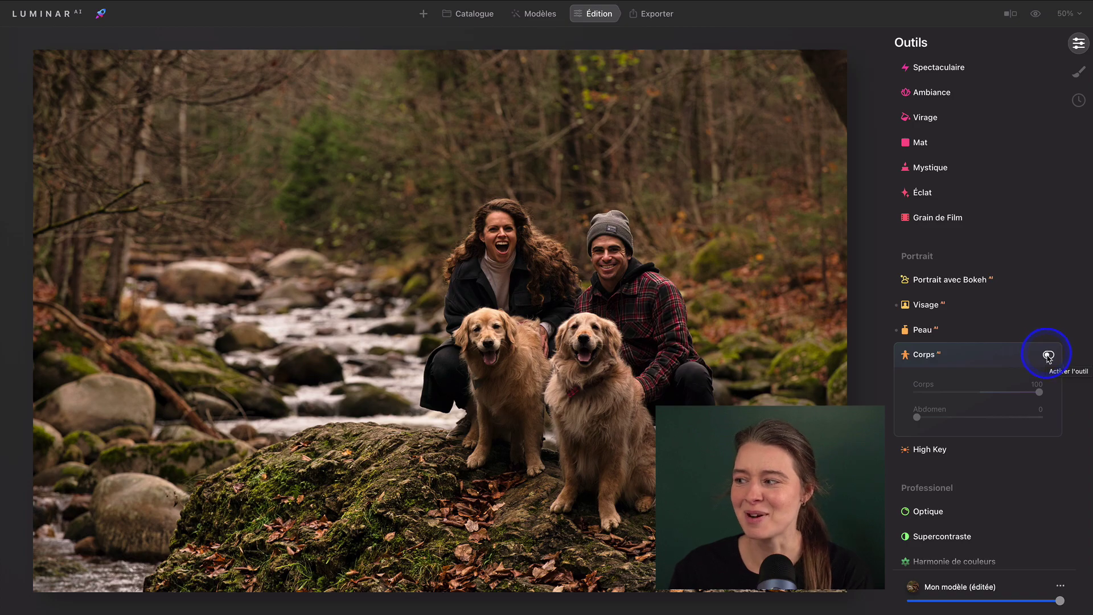
{"action": "left_click", "coordinate": [1048, 355]}
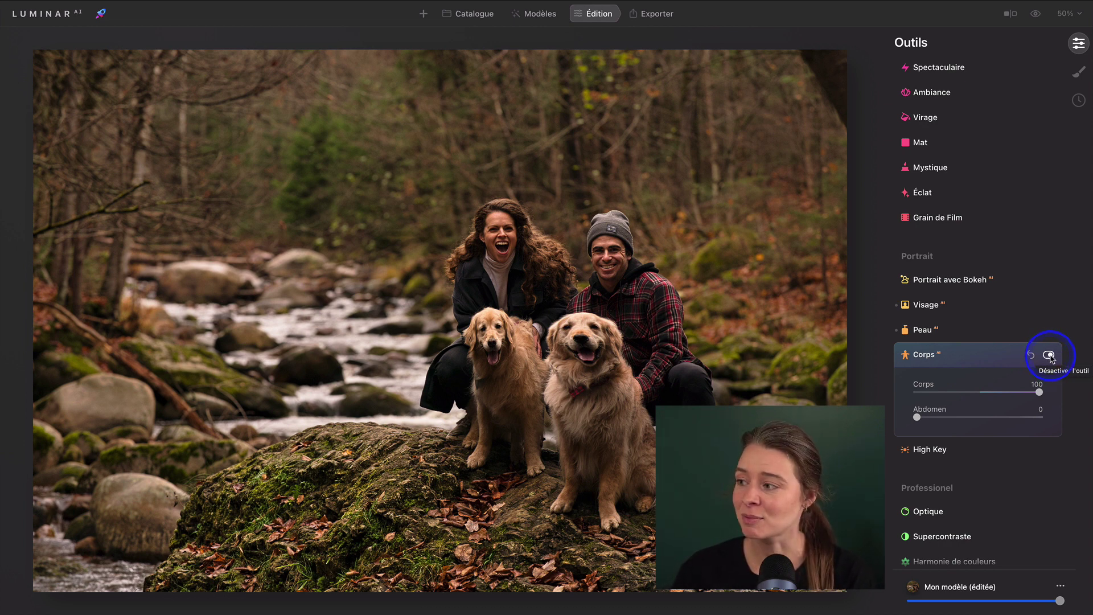
{"action": "left_click", "coordinate": [1050, 356]}
{"action": "left_click", "coordinate": [1049, 356]}
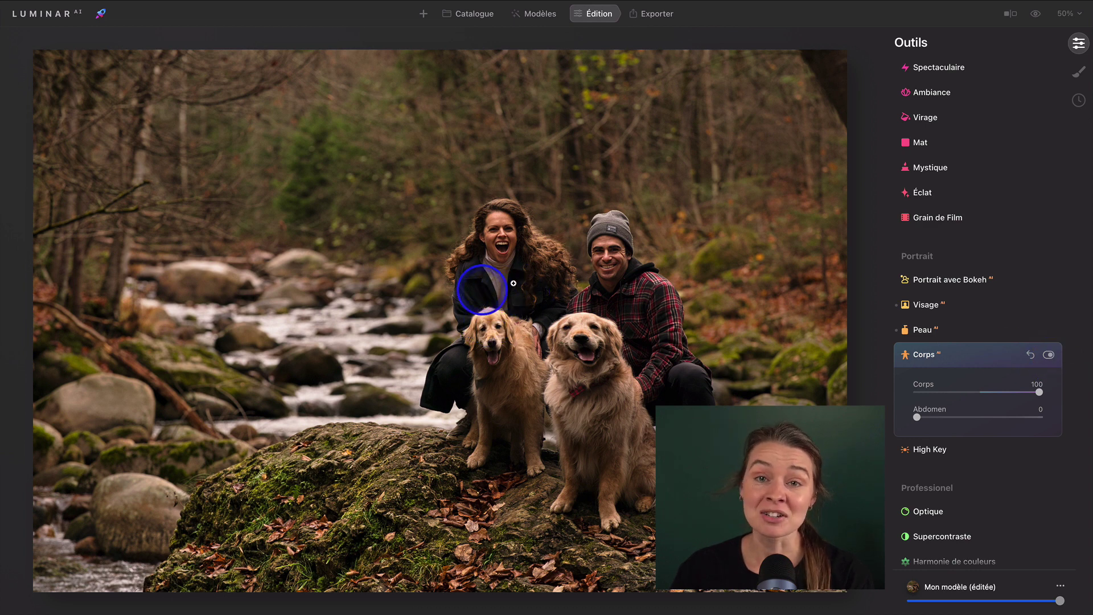
{"action": "left_click", "coordinate": [1049, 356]}
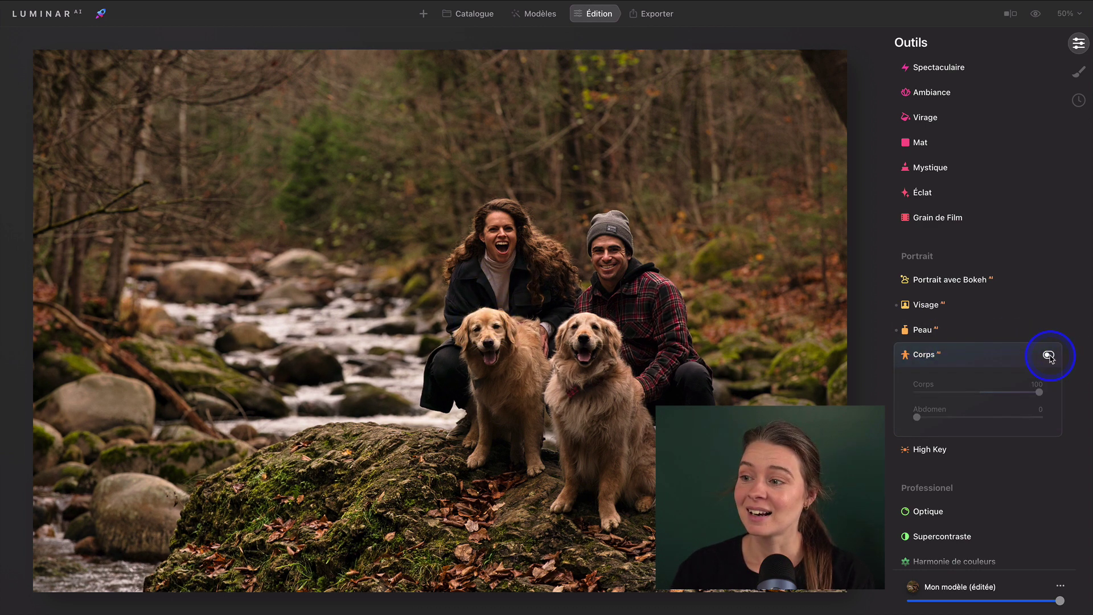
{"action": "left_click", "coordinate": [1049, 356]}
{"action": "left_click", "coordinate": [1049, 356]}
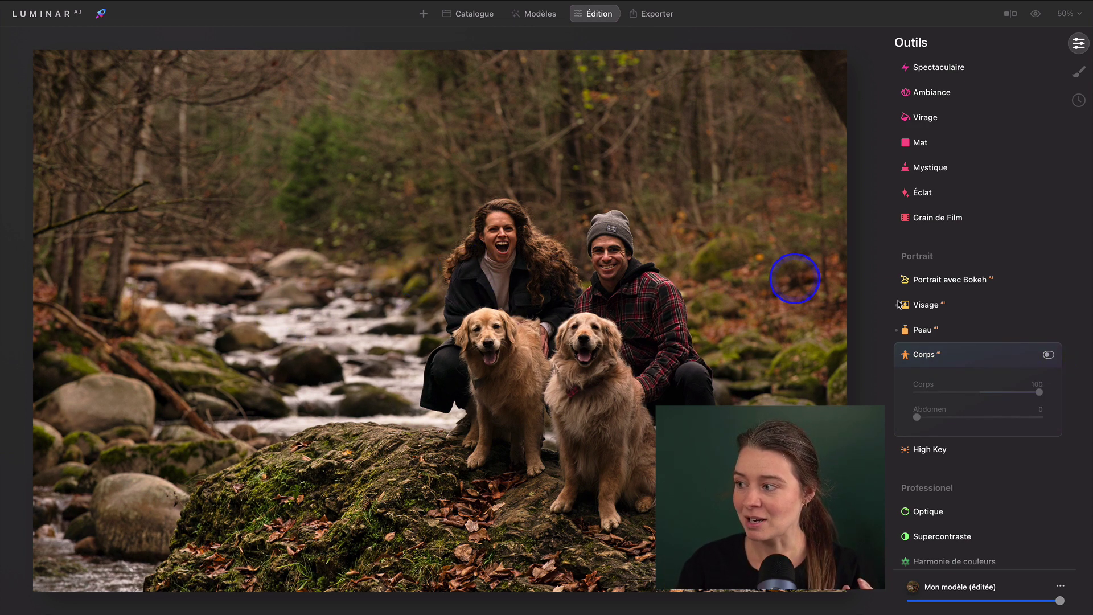
{"action": "left_click", "coordinate": [1049, 356]}
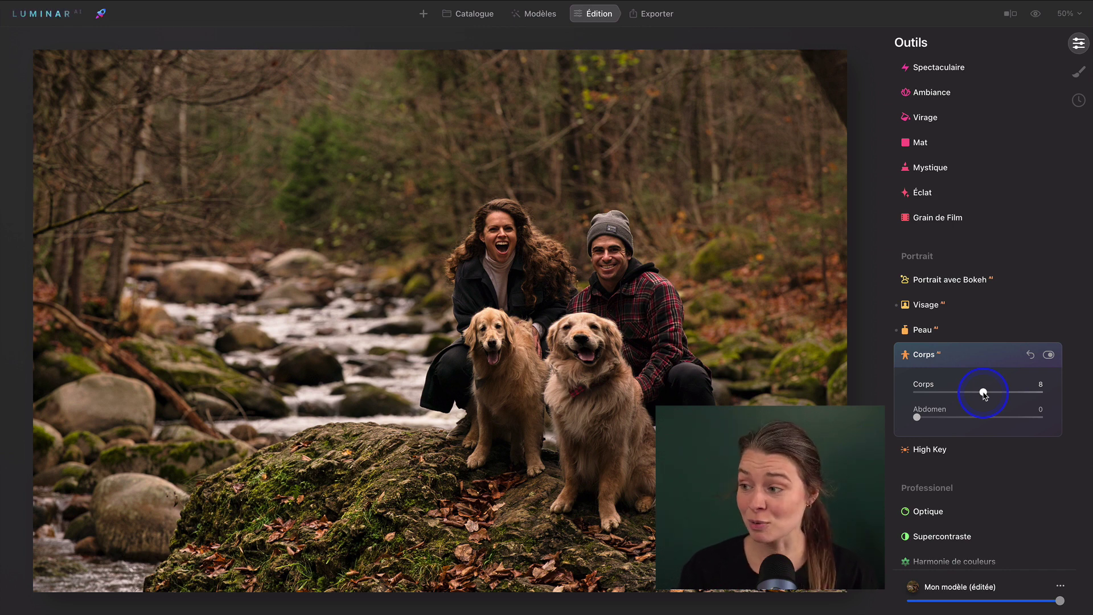
Compare the edited photo with the original several times to review the overall retouching
{"action": "scroll", "coordinate": [978, 52], "scroll_direction": "up", "scroll_amount": 8}
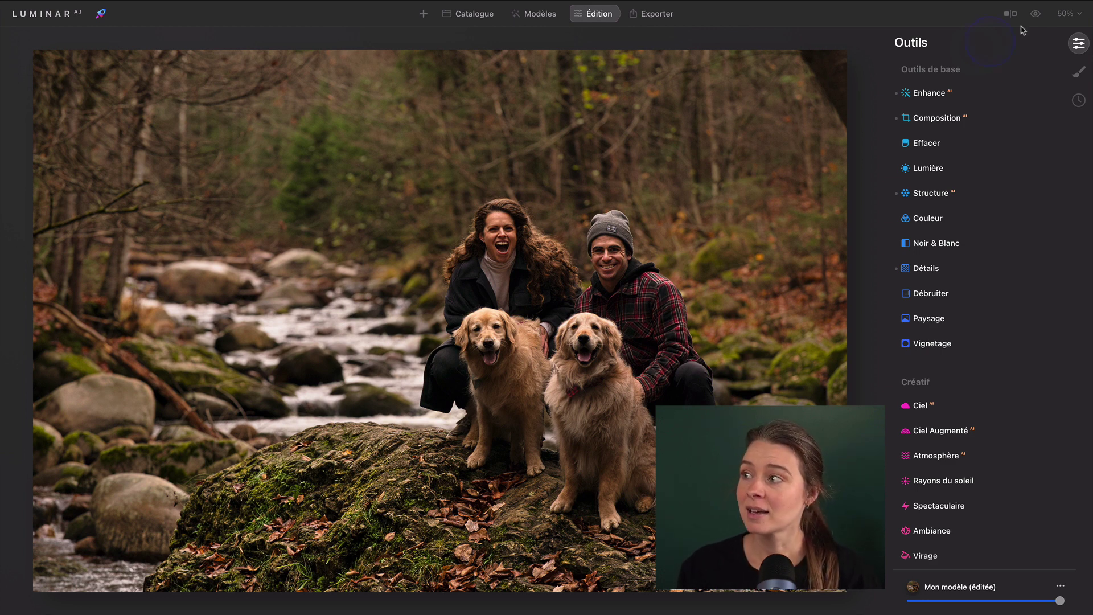
{"action": "left_click", "coordinate": [1037, 16]}
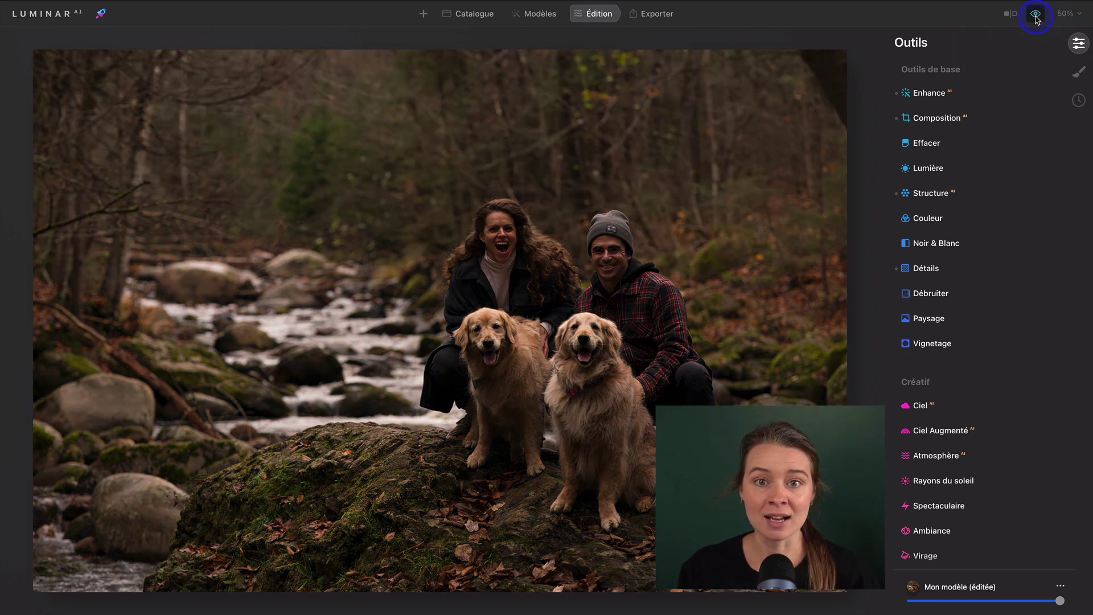
{"action": "left_click", "coordinate": [1036, 16]}
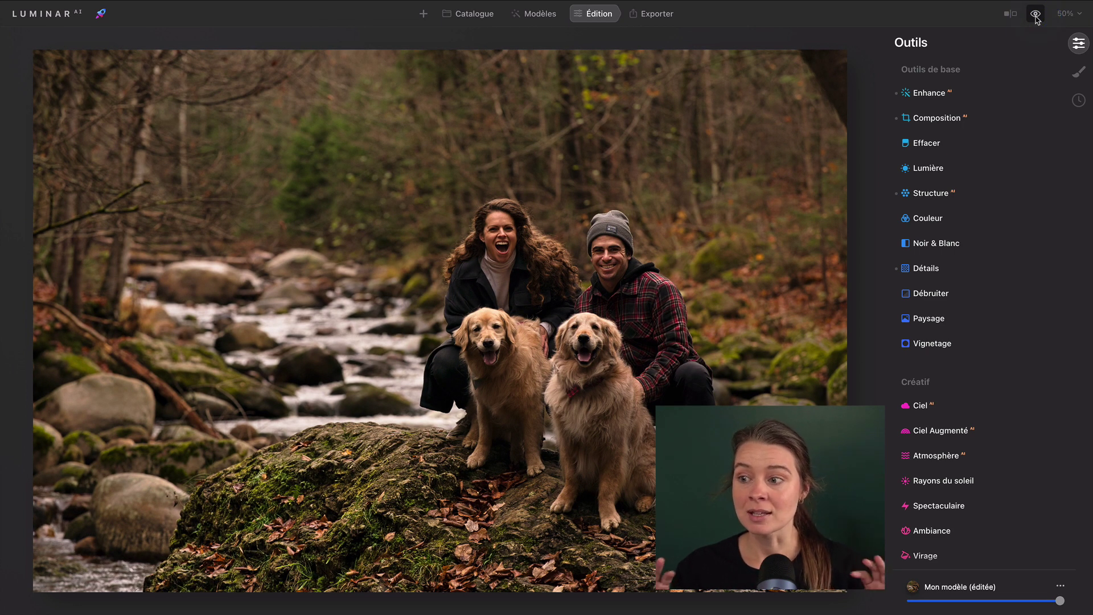
{"action": "left_click", "coordinate": [1036, 16]}
{"action": "left_click", "coordinate": [1036, 16]}
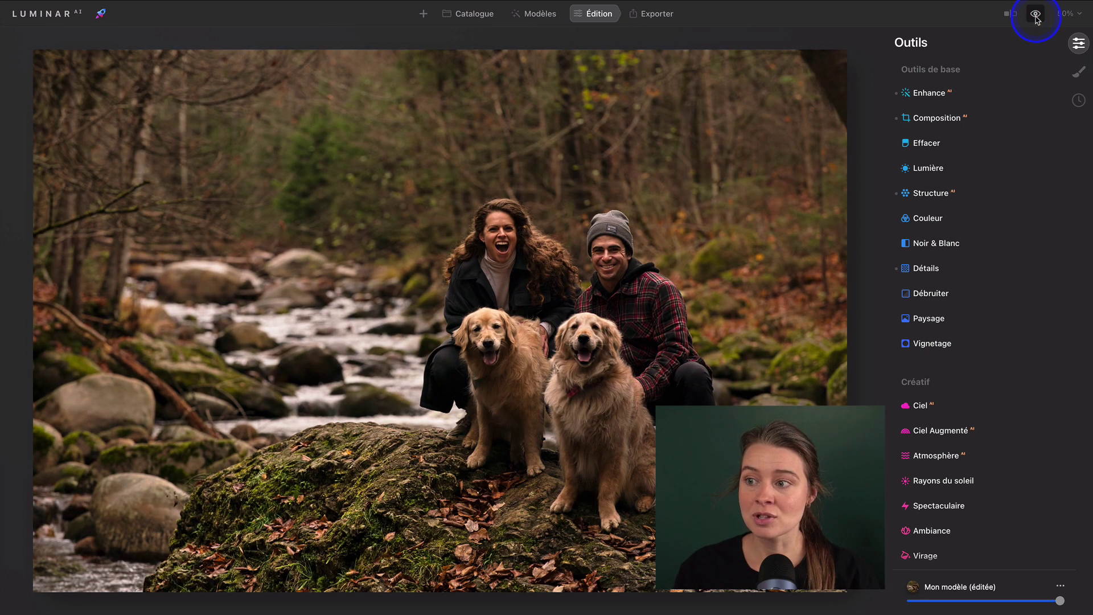
{"action": "left_click", "coordinate": [1036, 16]}
{"action": "left_click", "coordinate": [1036, 16]}
{"action": "left_click", "coordinate": [1036, 16]}
{"action": "left_click", "coordinate": [1036, 16]}
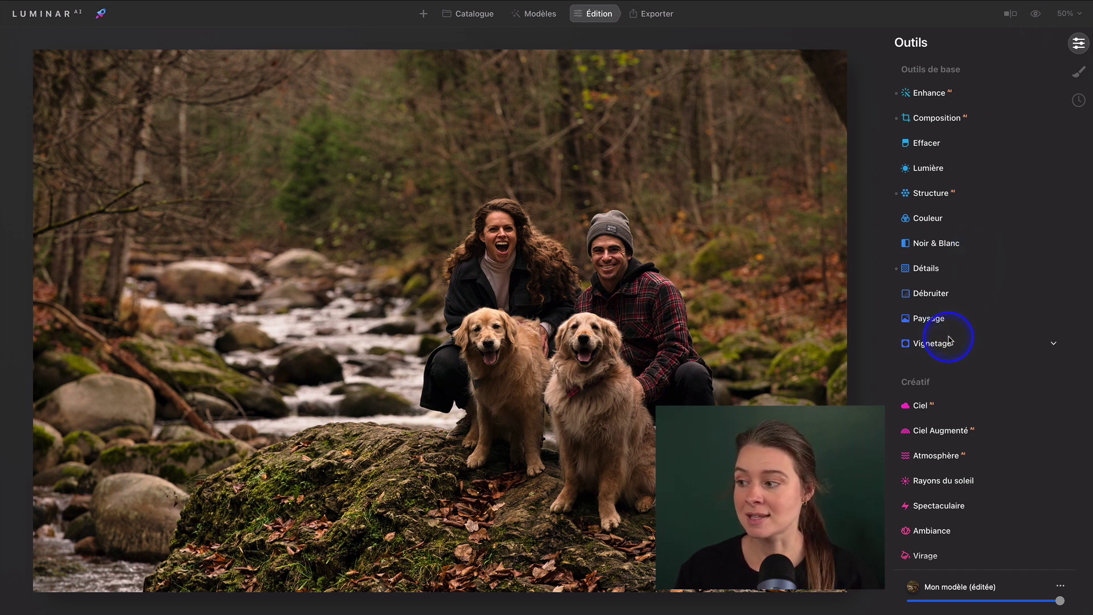
{"action": "scroll", "coordinate": [949, 340], "scroll_direction": "down", "scroll_amount": 5}
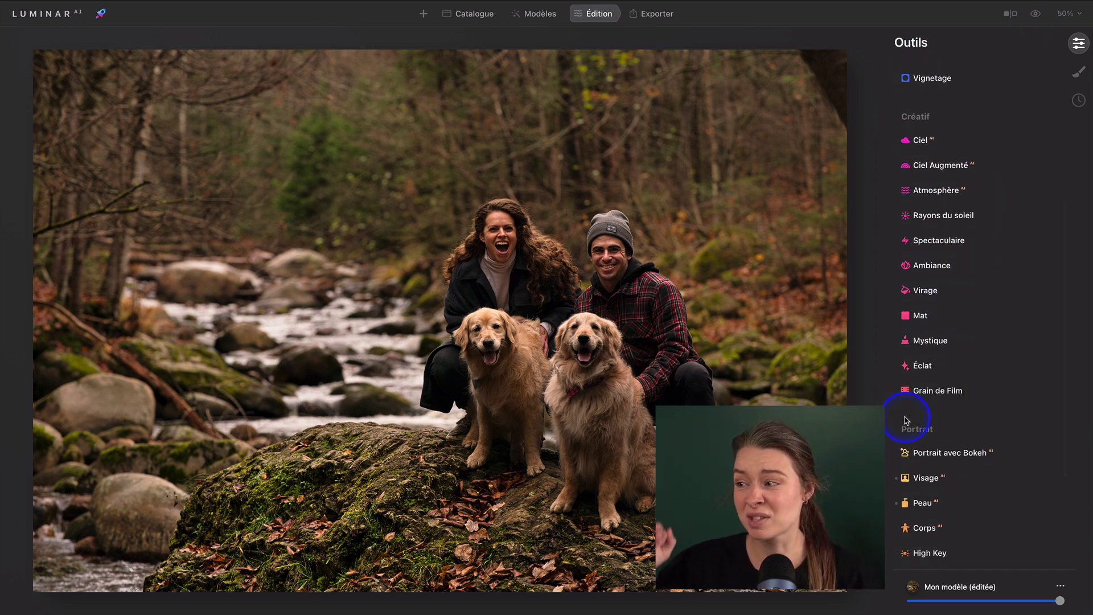